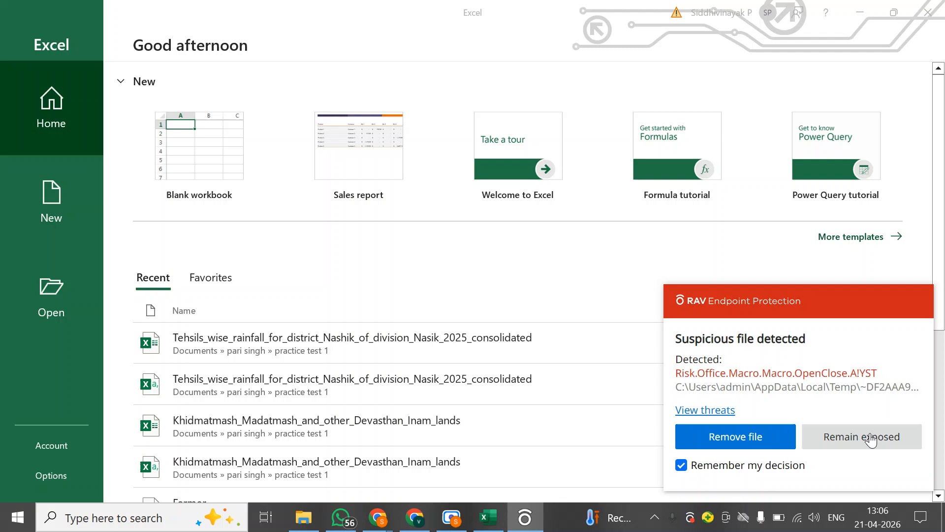
# Choose to remain exposed in the security alert, create a blank workbook, and dismiss the remaining security notification
pyautogui.click(868, 438)
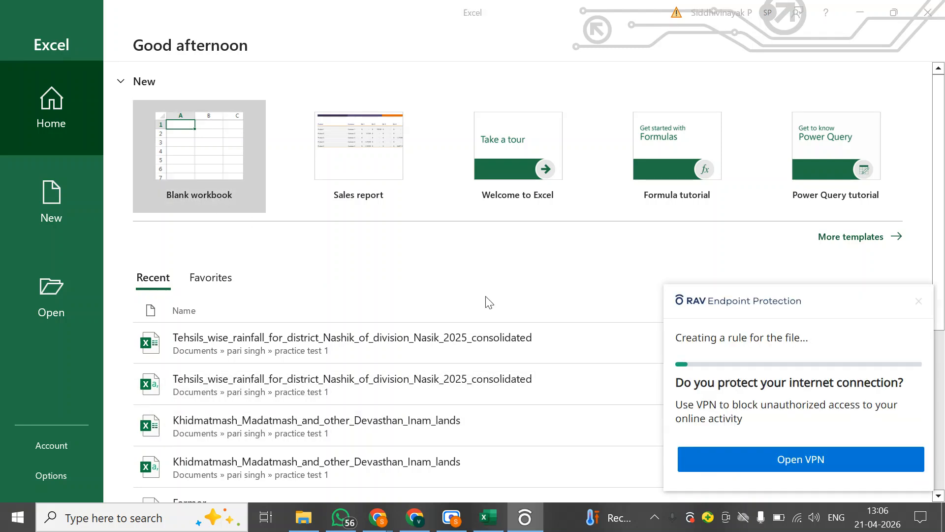
pyautogui.click(919, 301)
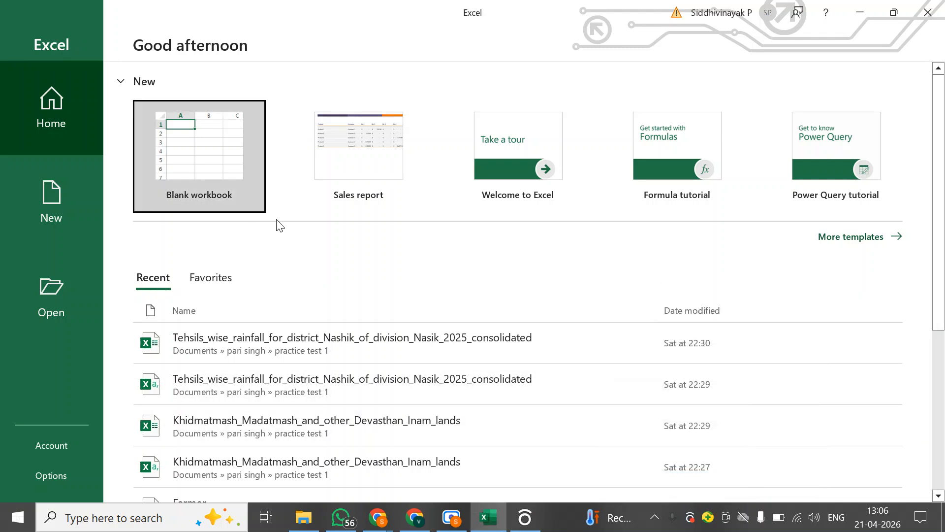
pyautogui.click(210, 144)
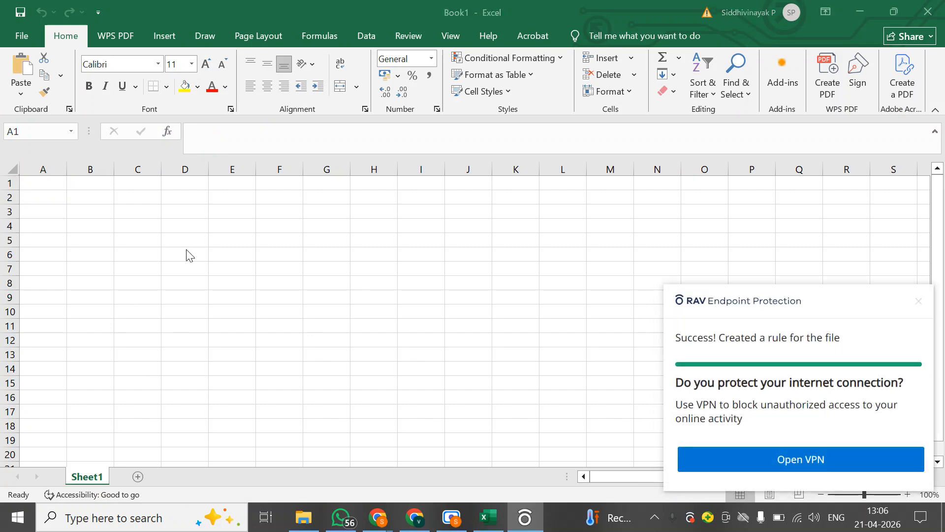
pyautogui.click(919, 300)
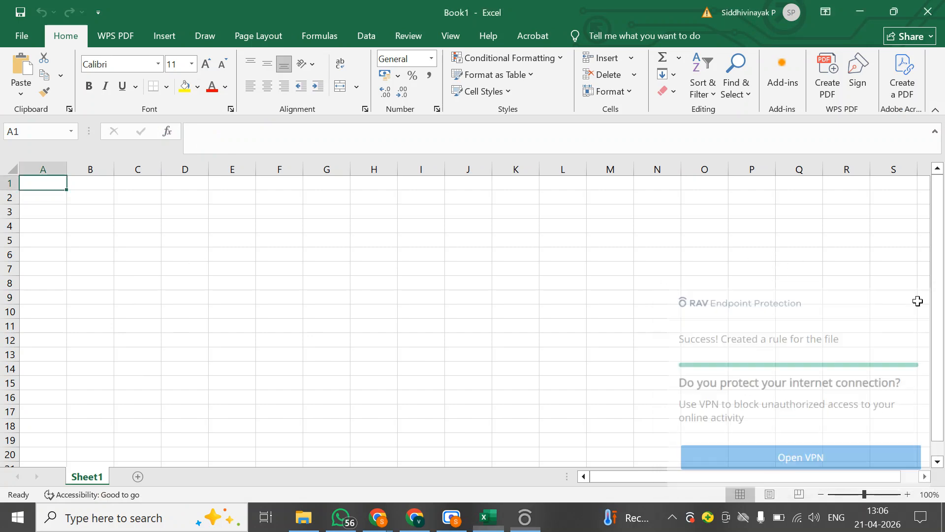
# Enter the serial numbers 1 through 10 in cells A1 to A10
pyautogui.write('1')
pyautogui.press('Return')
pyautogui.write('2')
pyautogui.press('Return')
pyautogui.write('3')
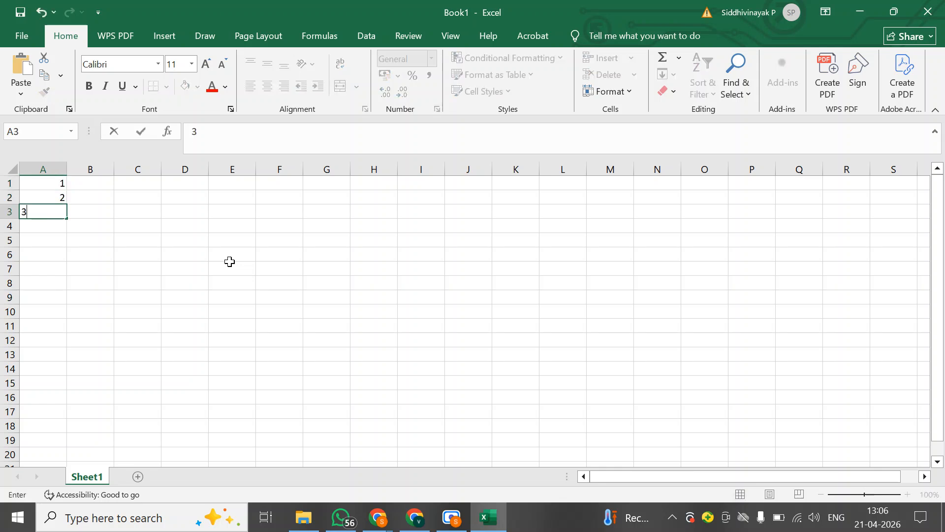
pyautogui.press('Return')
pyautogui.write('4')
pyautogui.press('Return')
pyautogui.write('5')
pyautogui.press('Return')
pyautogui.write('6')
pyautogui.press('Return')
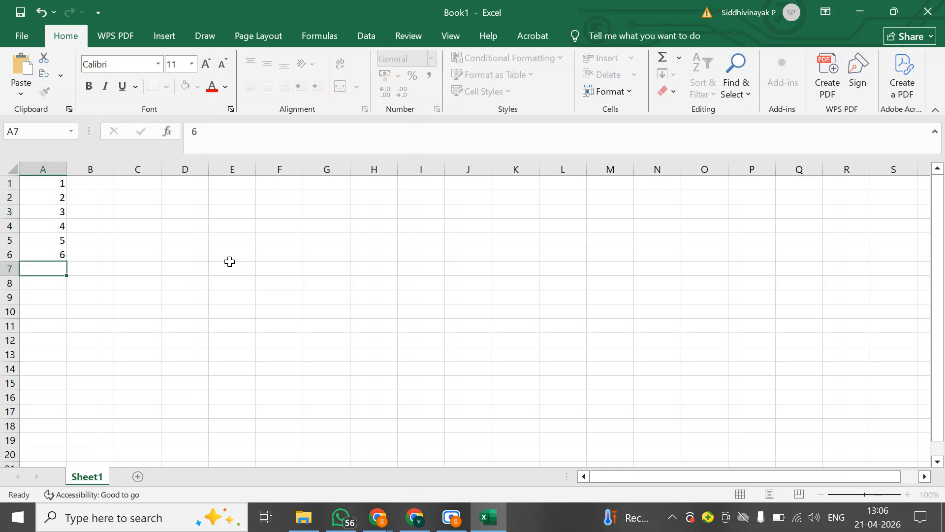
pyautogui.write('7')
pyautogui.press('Return')
pyautogui.write('89')
pyautogui.press('BackSpace')
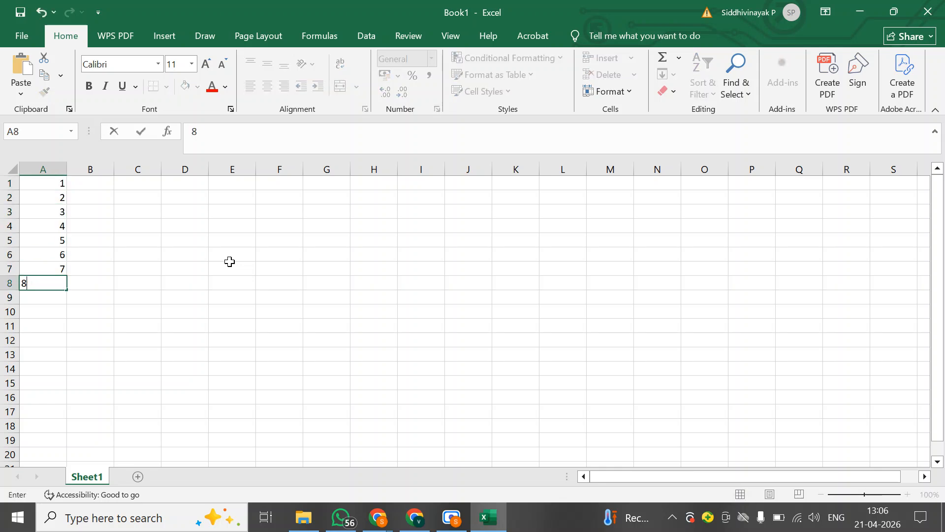
pyautogui.press('Return')
pyautogui.write('9')
pyautogui.press('Return')
pyautogui.write('10')
pyautogui.press('Return')
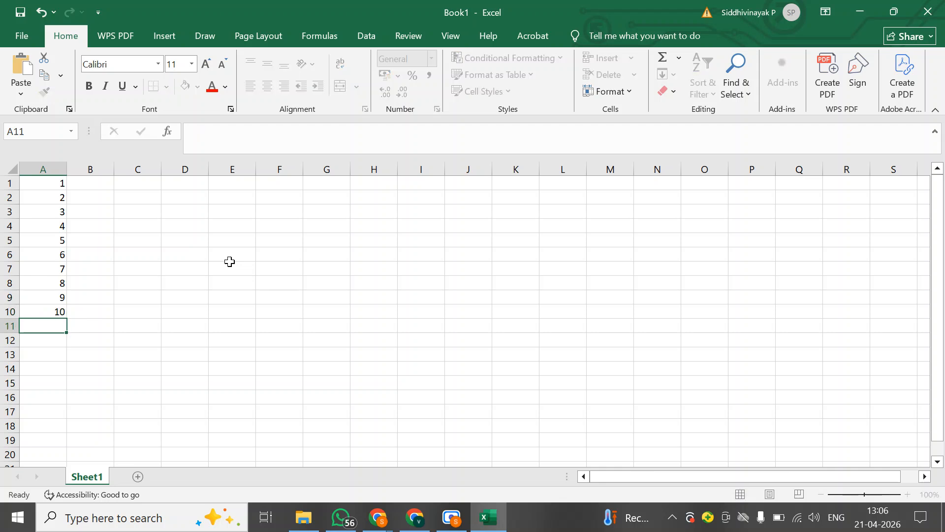
# Enter ten people's names in cells B1 to B10, one beside each serial number
pyautogui.press('Up')
pyautogui.press('Right')
pyautogui.hotkey('ctrl', 'Up')
pyautogui.write('Na')
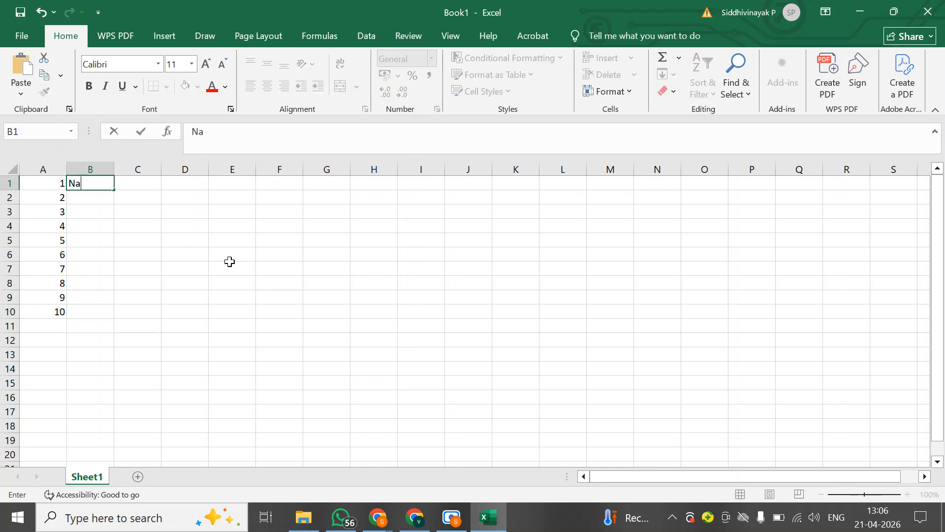
pyautogui.press('BackSpace')
pyautogui.press('BackSpace')
pyautogui.write('Ram')
pyautogui.press('Return')
pyautogui.write('Shyam')
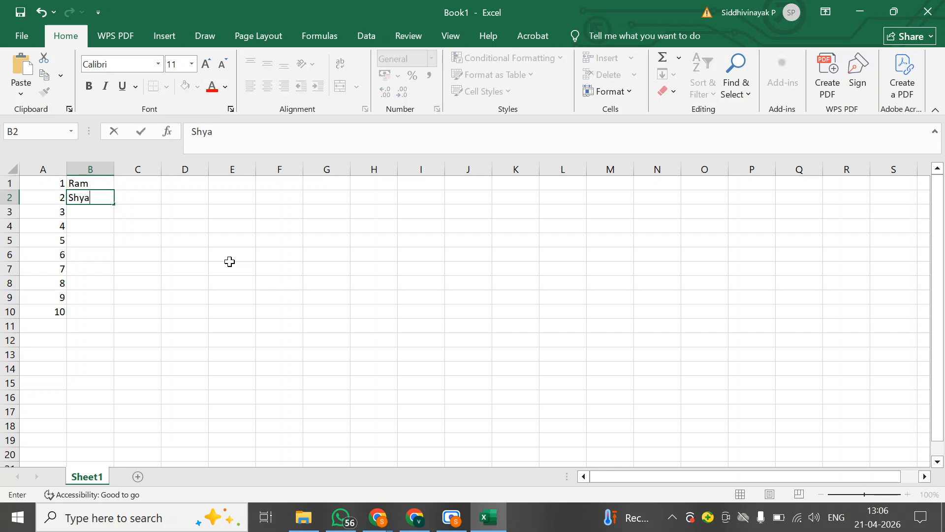
pyautogui.press('Return')
pyautogui.write('Geeta')
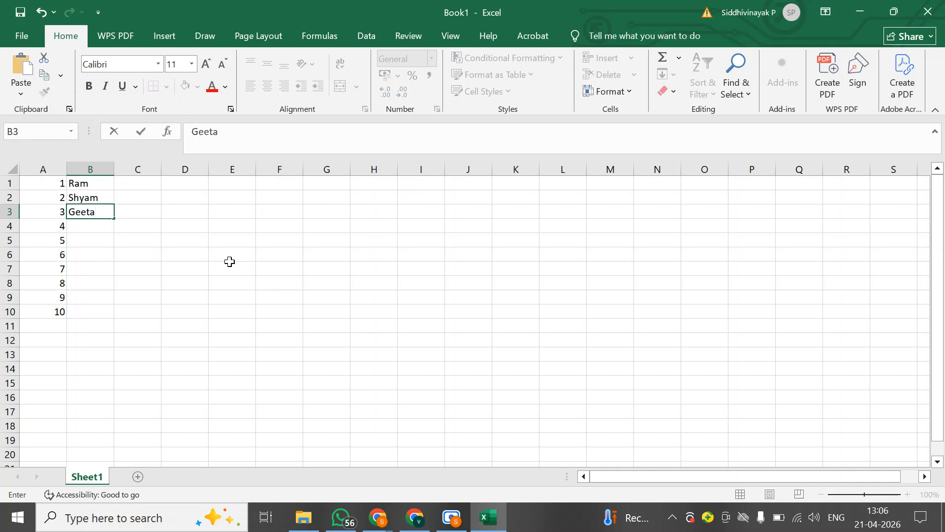
pyautogui.press('Return')
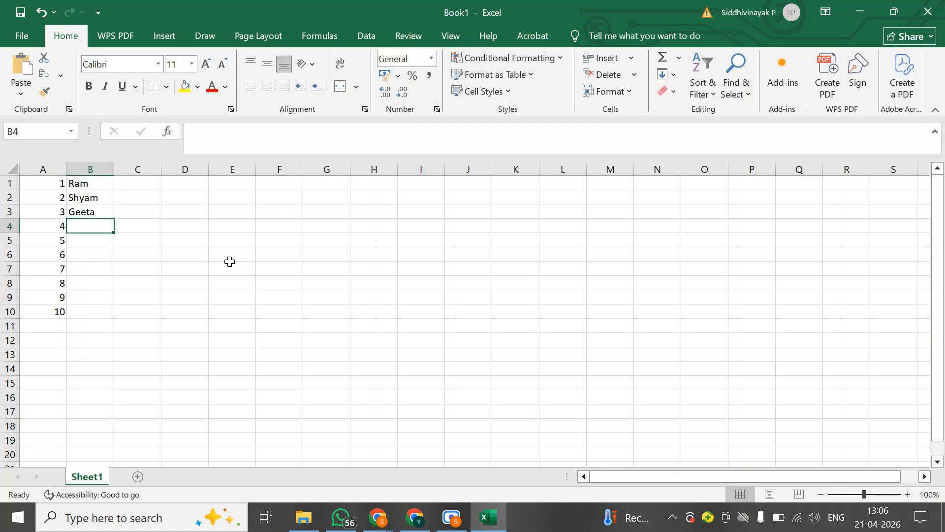
pyautogui.write('Sita')
pyautogui.press('Return')
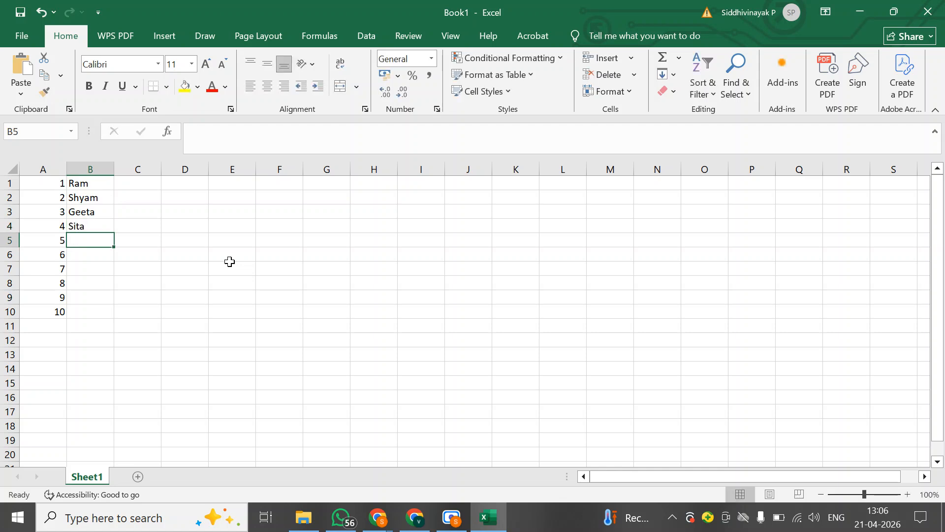
pyautogui.write('Ramya')
pyautogui.press('Return')
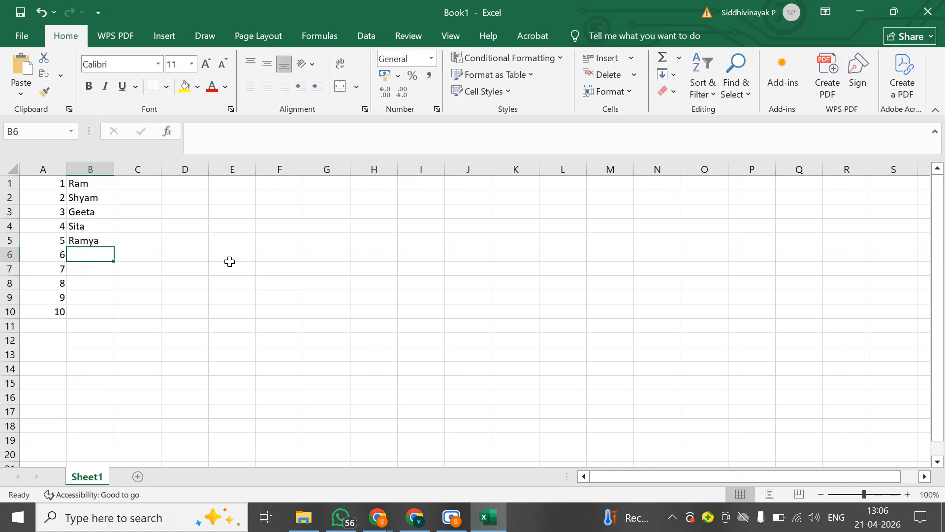
pyautogui.write('Vaibhav')
pyautogui.press('Return')
pyautogui.write('De')
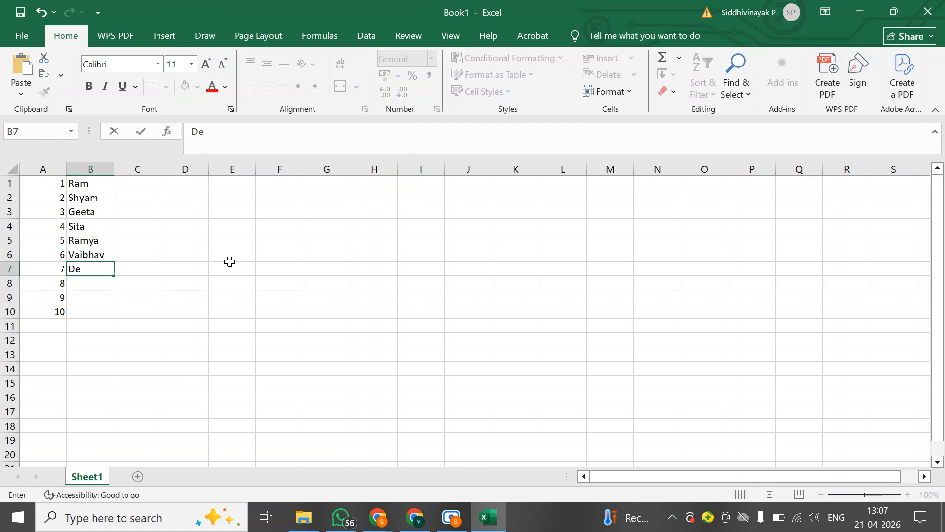
pyautogui.write('epali')
pyautogui.press('Return')
pyautogui.write('Rupali')
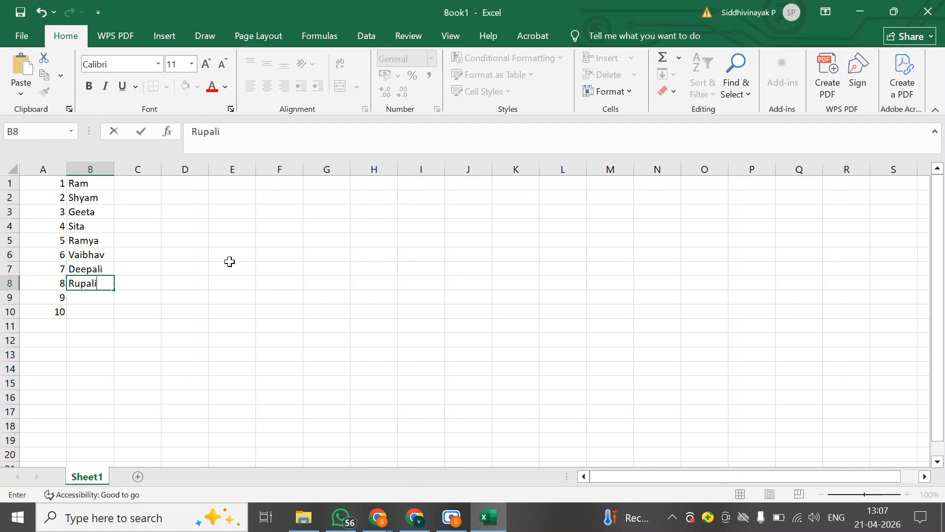
pyautogui.press('Return')
pyautogui.write('Vaibhavshali')
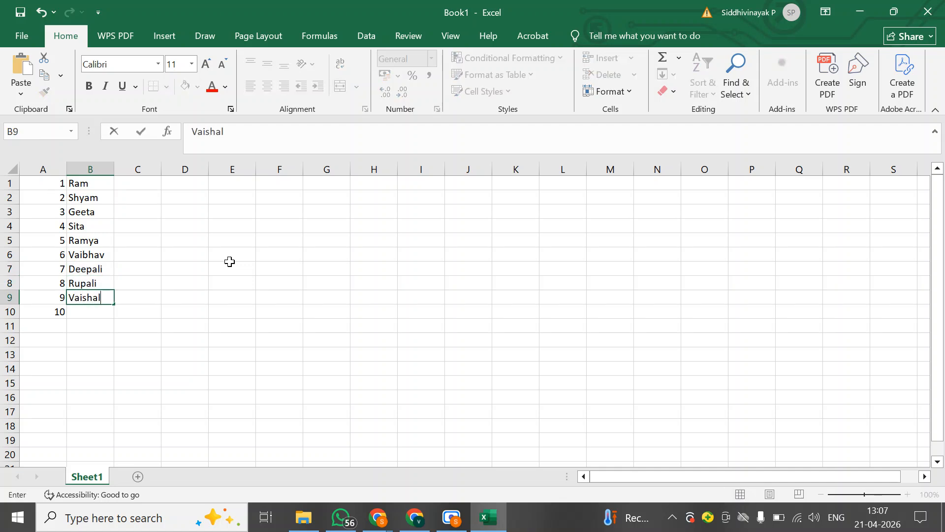
pyautogui.press('Return')
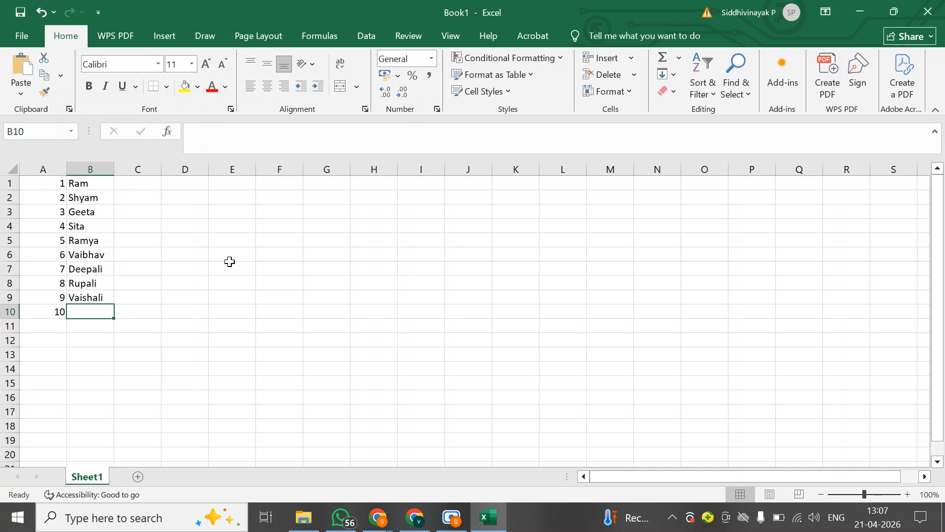
pyautogui.write('Tomar')
pyautogui.press('Return')
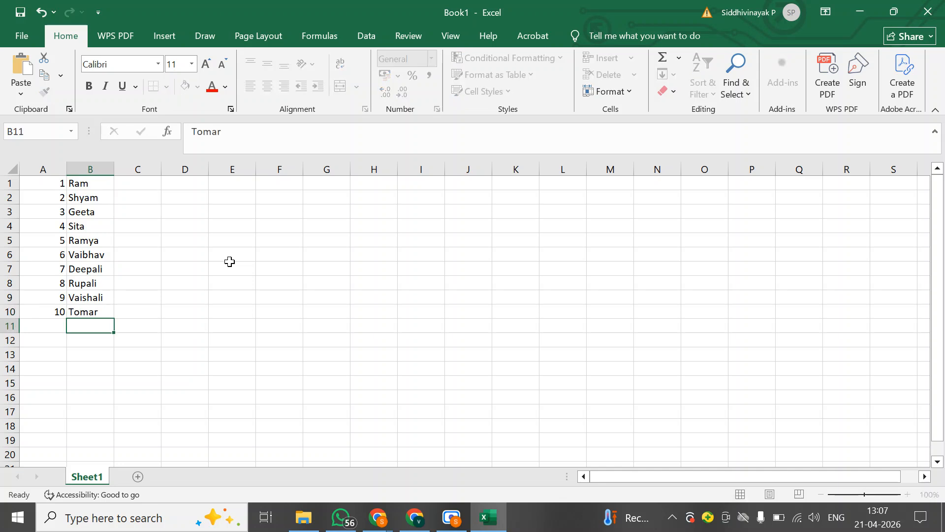
# Enter 34, 23, 31, 25, 29, 40, 30, 34, 33 and 19 in cells C1 to C10
pyautogui.press('Right')
pyautogui.hotkey('ctrl', 'Up')
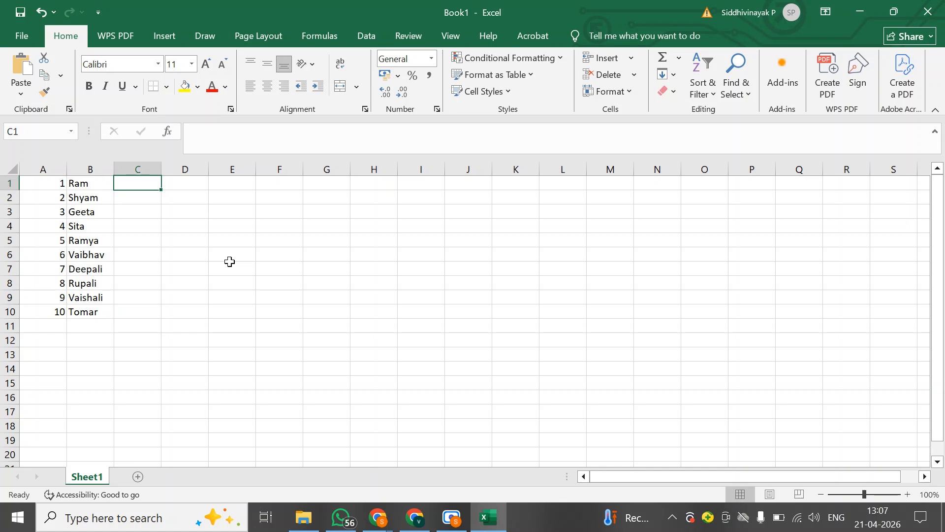
pyautogui.write('34')
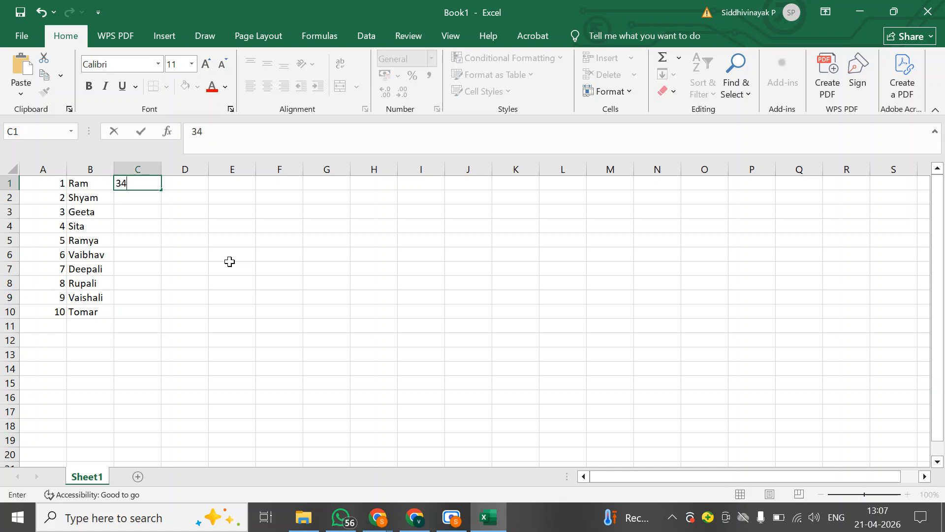
pyautogui.press('Return')
pyautogui.write('23')
pyautogui.press('Return')
pyautogui.write('34')
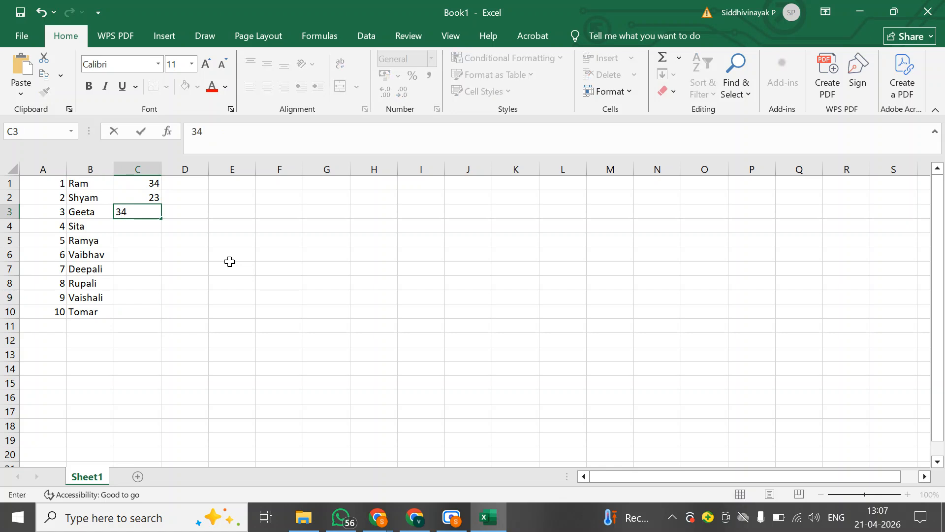
pyautogui.press('BackSpace')
pyautogui.write('1')
pyautogui.press('Return')
pyautogui.write('25')
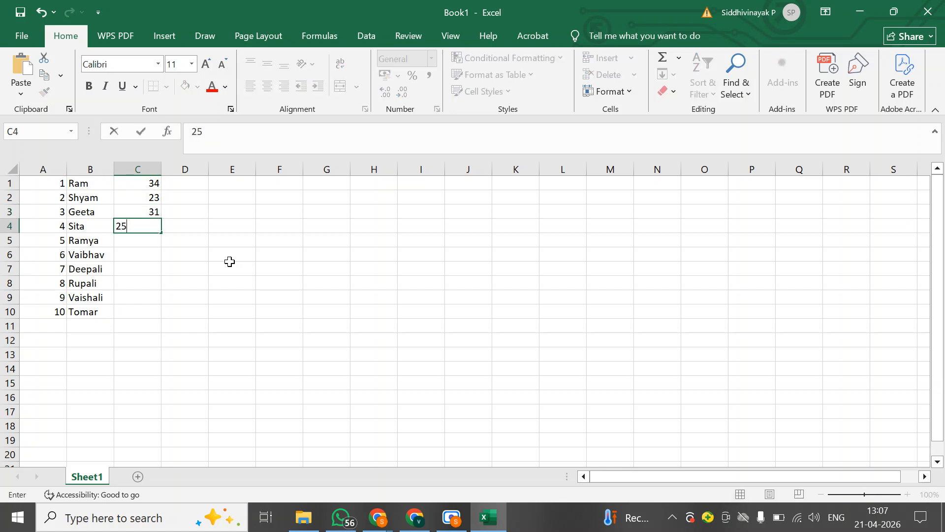
pyautogui.press('Return')
pyautogui.write('29')
pyautogui.press('Return')
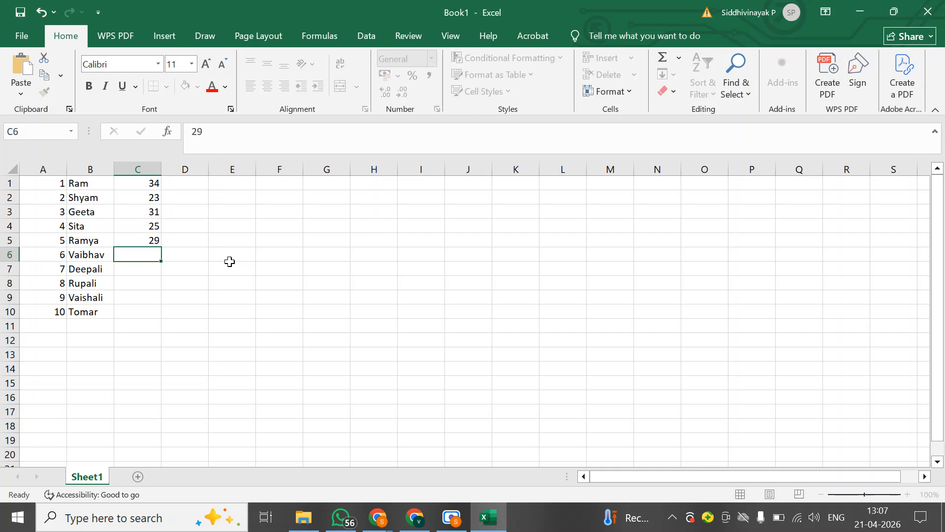
pyautogui.write('40')
pyautogui.press('Return')
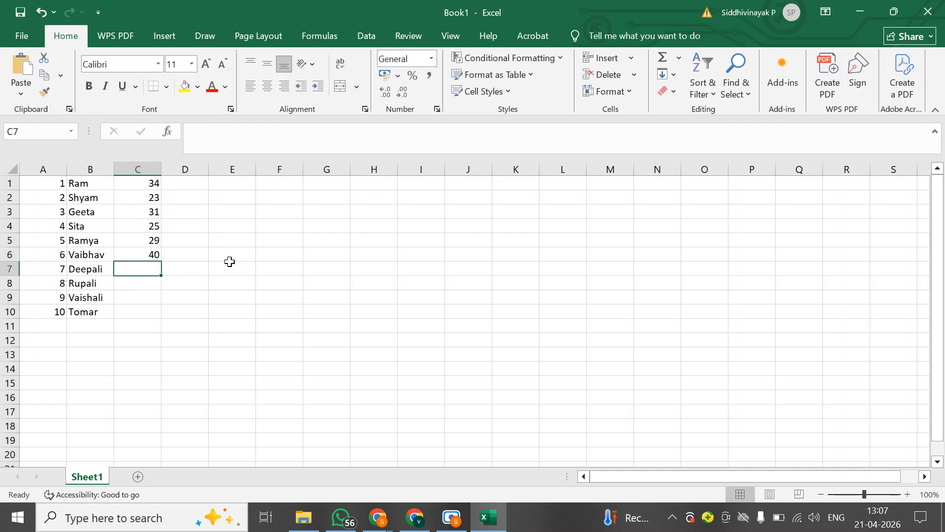
pyautogui.write('2')
pyautogui.press('BackSpace')
pyautogui.write('30')
pyautogui.press('Return')
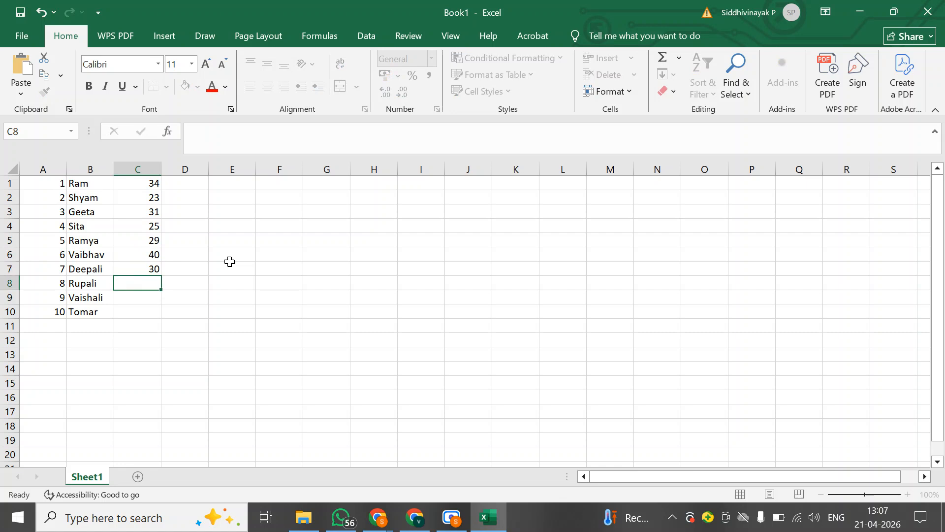
pyautogui.write('34')
pyautogui.press('Return')
pyautogui.write('33')
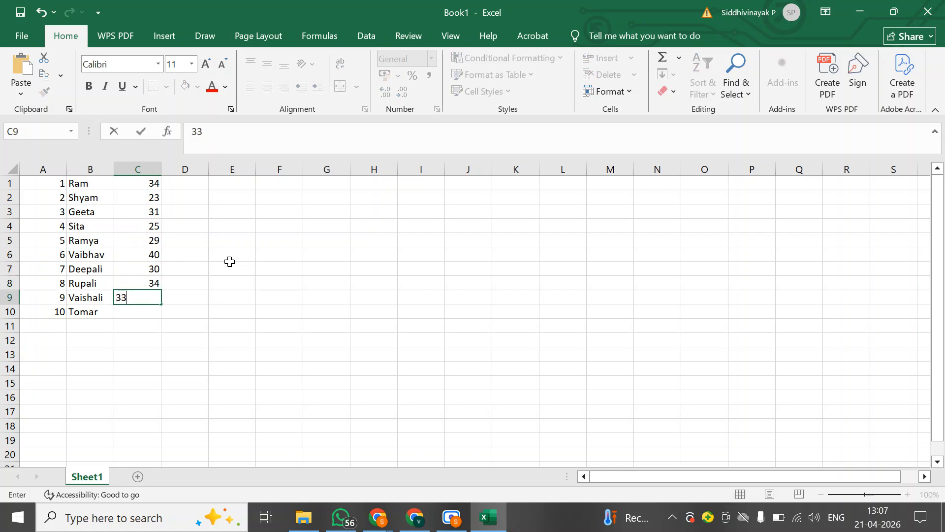
pyautogui.press('Return')
pyautogui.write('1')
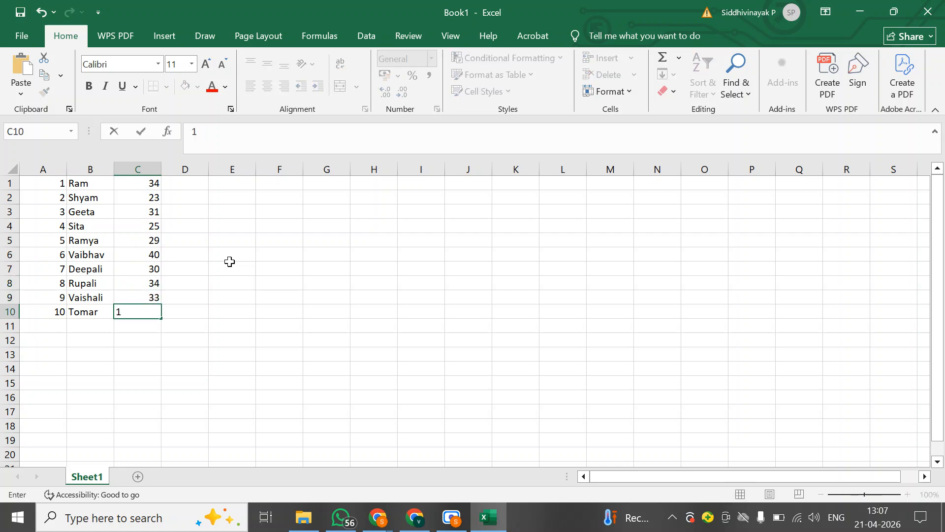
pyautogui.write('9')
pyautogui.press('Return')
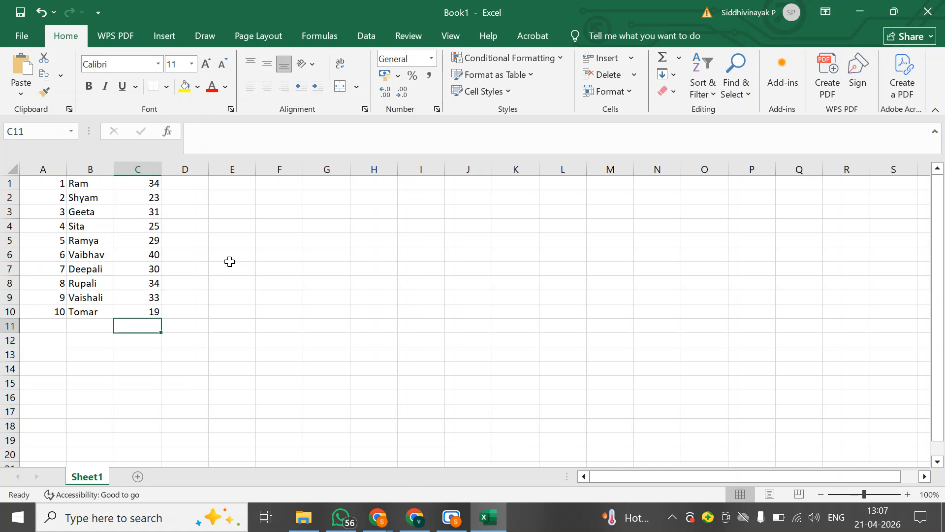
# Select columns A, B and C one after another to review the entered data
pyautogui.click(150, 169)
pyautogui.click(182, 232)
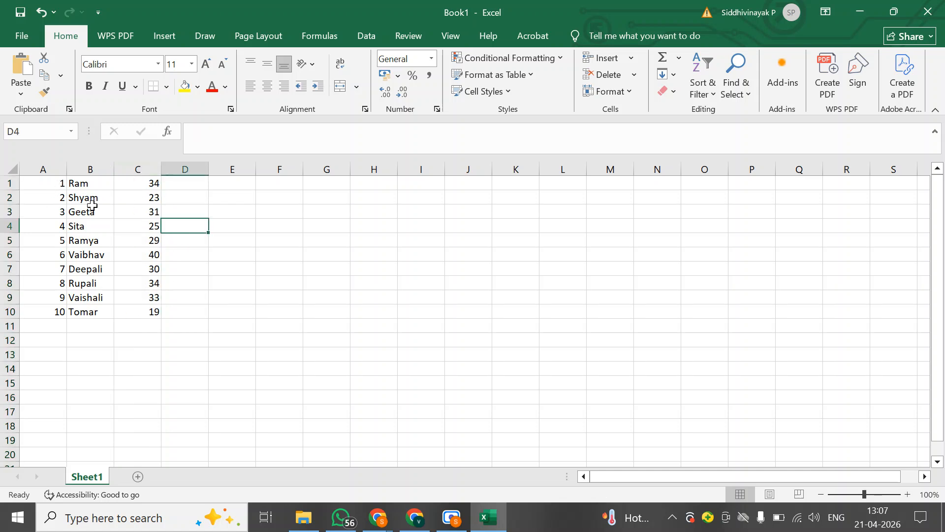
pyautogui.click(42, 167)
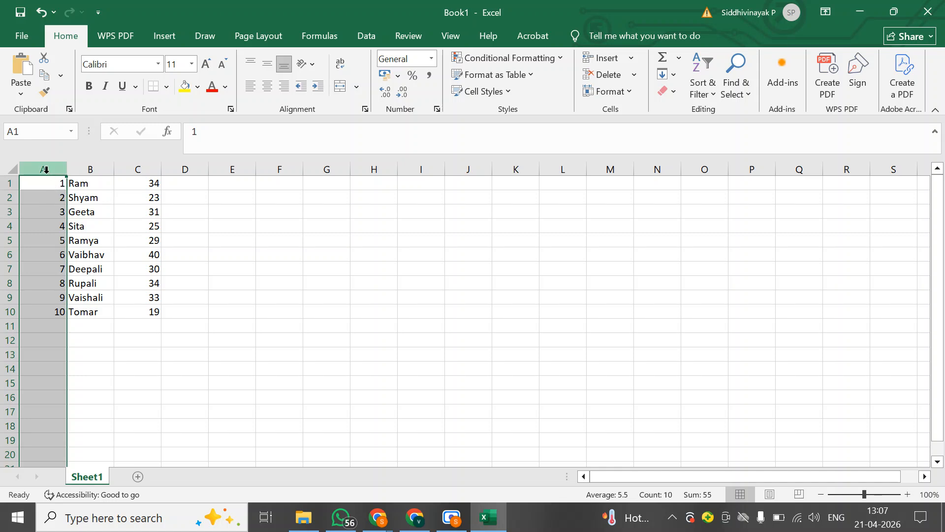
pyautogui.click(85, 169)
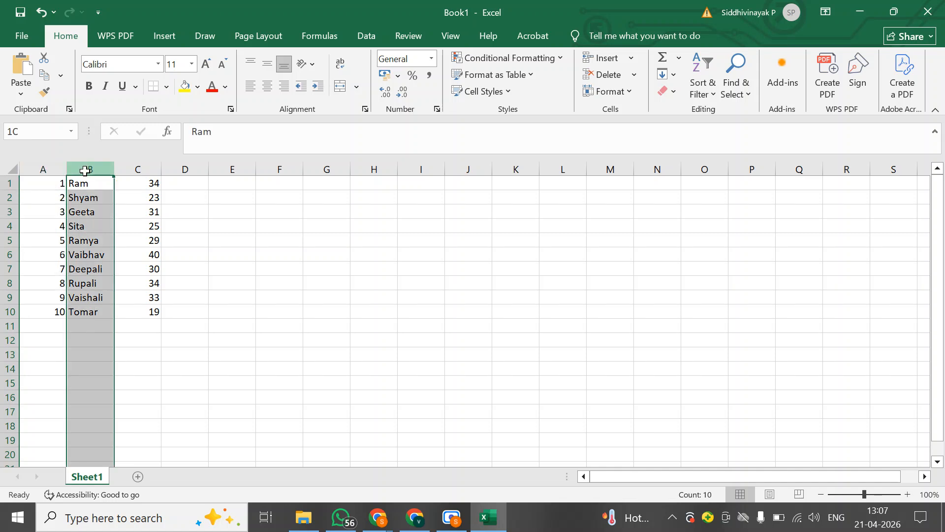
pyautogui.click(147, 168)
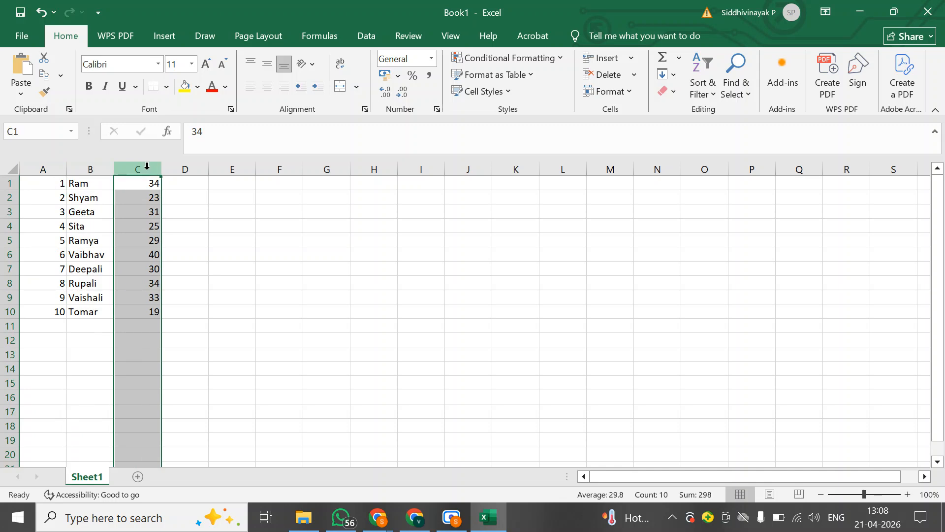
# Insert a blank row above the first data row to make room for headings
pyautogui.click(9, 188)
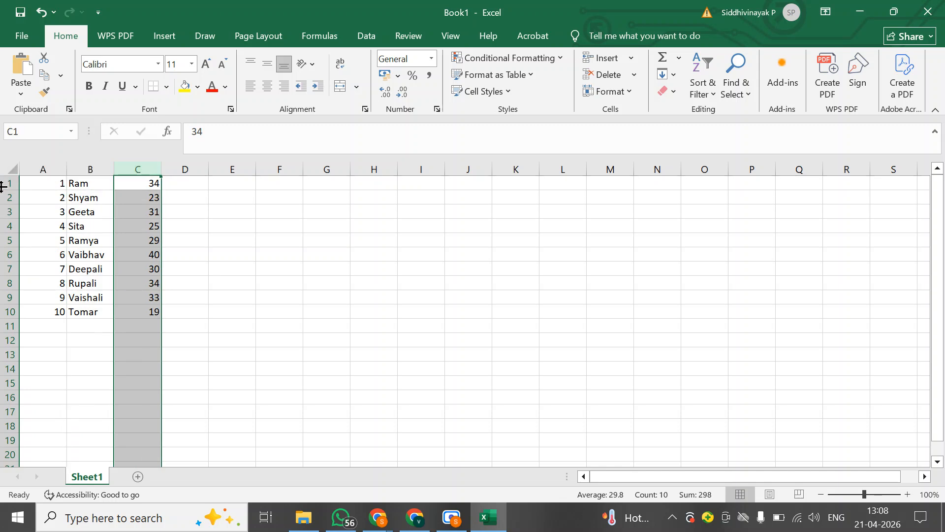
pyautogui.click(8, 183)
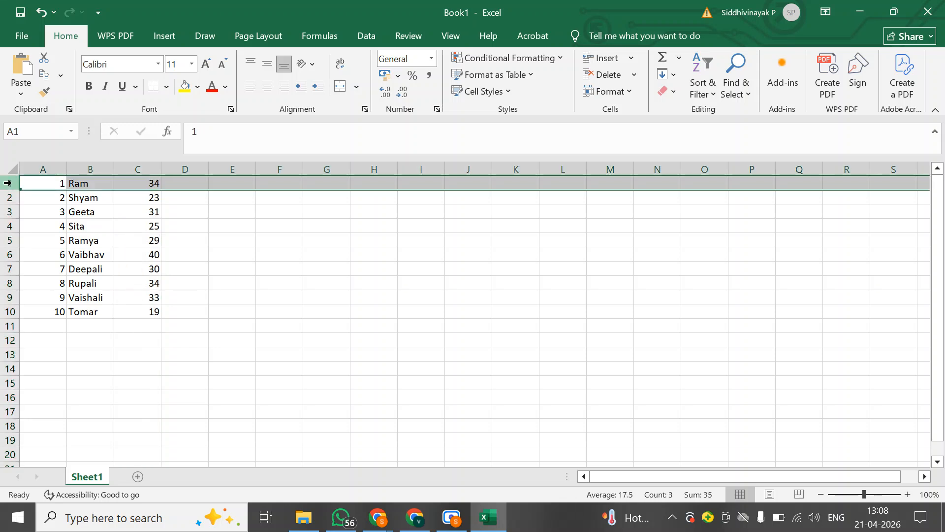
pyautogui.rightClick(7, 183)
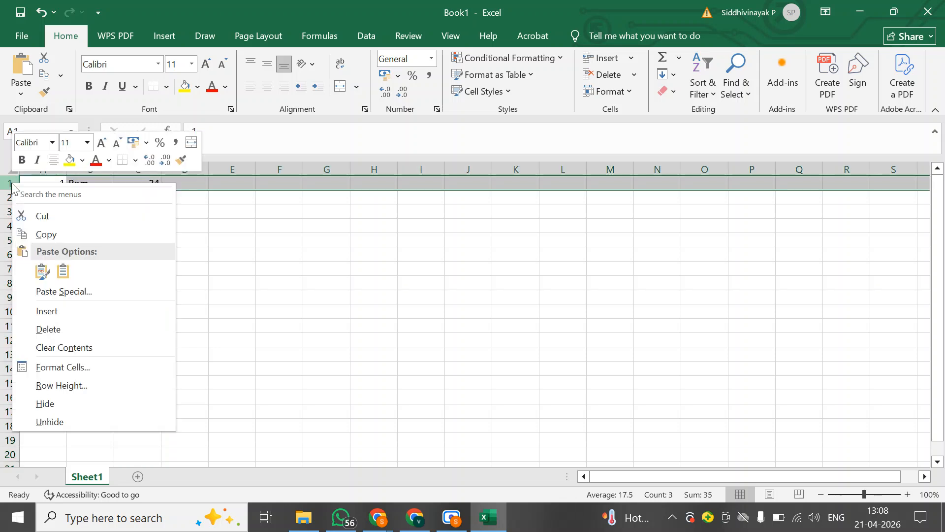
pyautogui.click(62, 311)
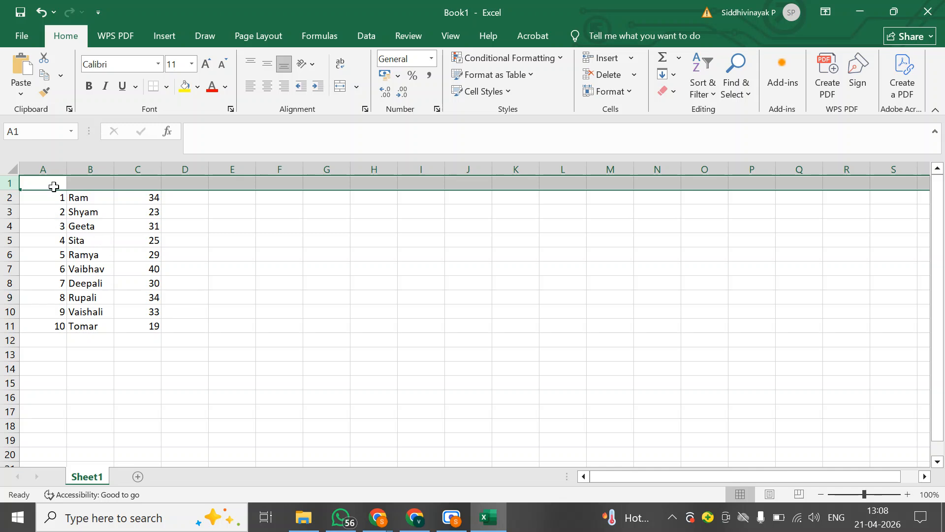
# Enter the headings "Roll Number" in cell A1 and "Name of Student" in cell B1
pyautogui.click(54, 183)
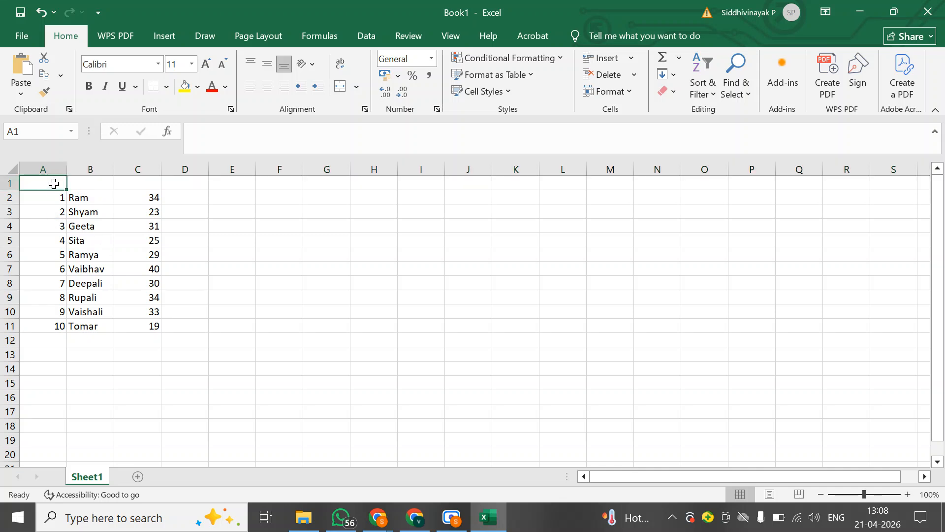
pyautogui.write('Roll Numbe')
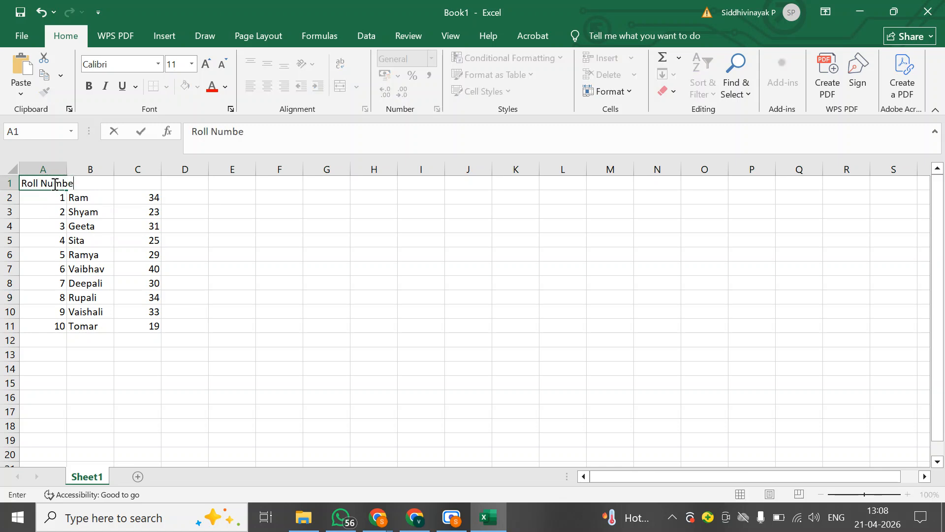
pyautogui.write('r')
pyautogui.press('Return')
pyautogui.press('Up')
pyautogui.press('Right')
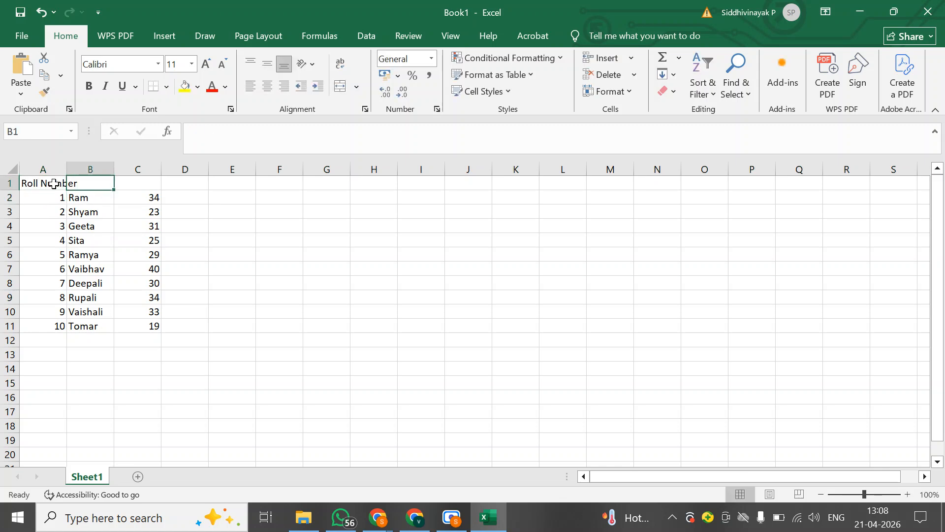
pyautogui.write('Name of Stu')
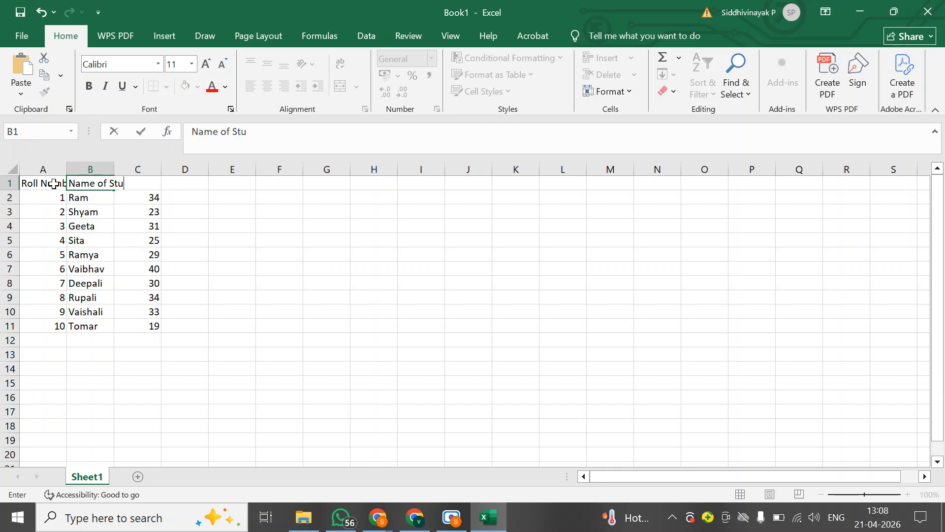
pyautogui.write('dent')
pyautogui.press('Return')
# Enter the headings "Maths Marks" in cell C1 and "Science Marks" in cell D1
pyautogui.press('Right')
pyautogui.press('Up')
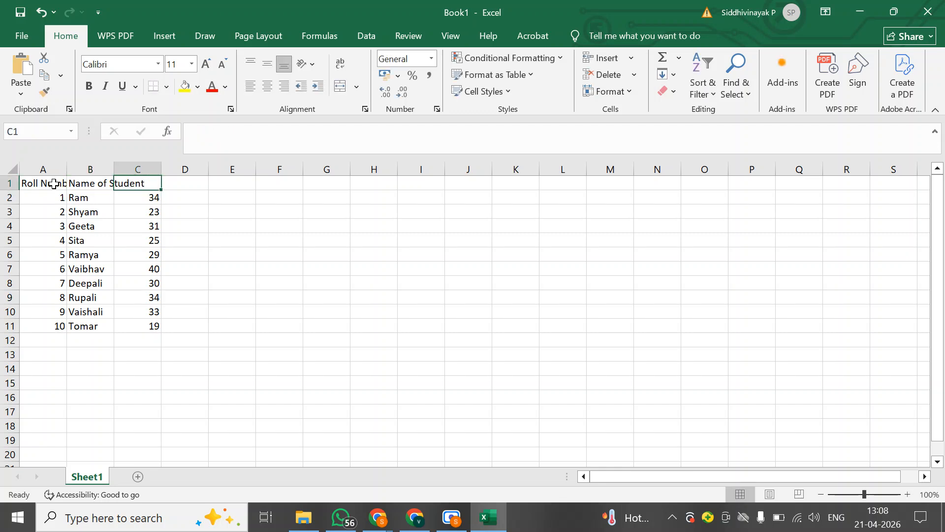
pyautogui.write('Maths Marks')
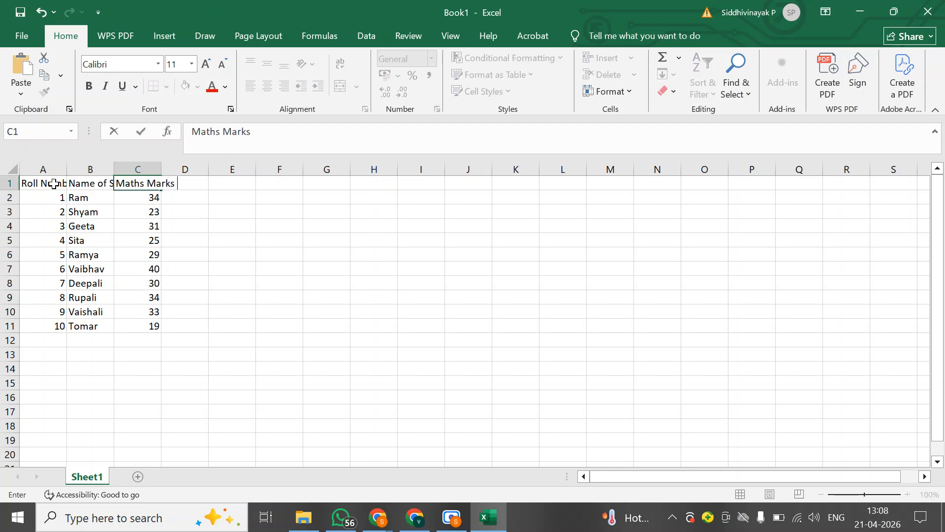
pyautogui.press('Return')
pyautogui.press('Right')
pyautogui.press('Up')
pyautogui.write('Scienc')
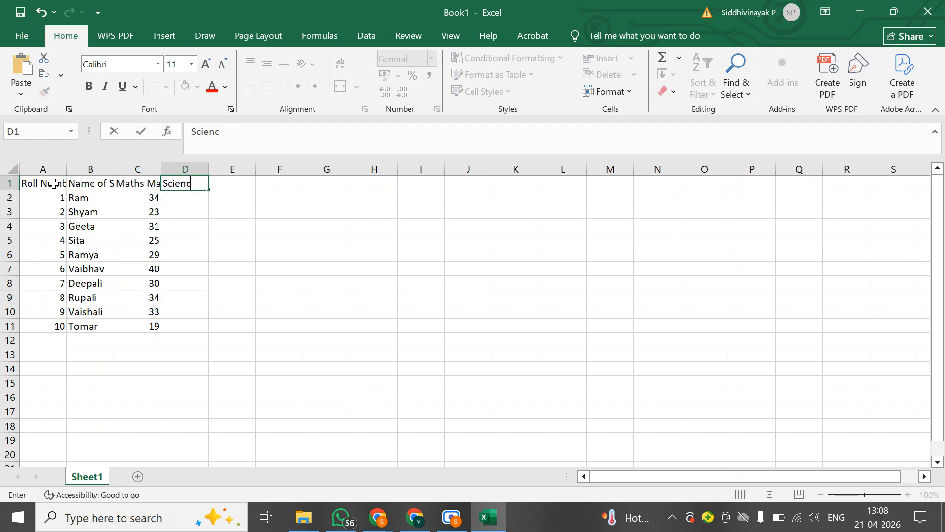
pyautogui.write('e Marks')
pyautogui.press('Return')
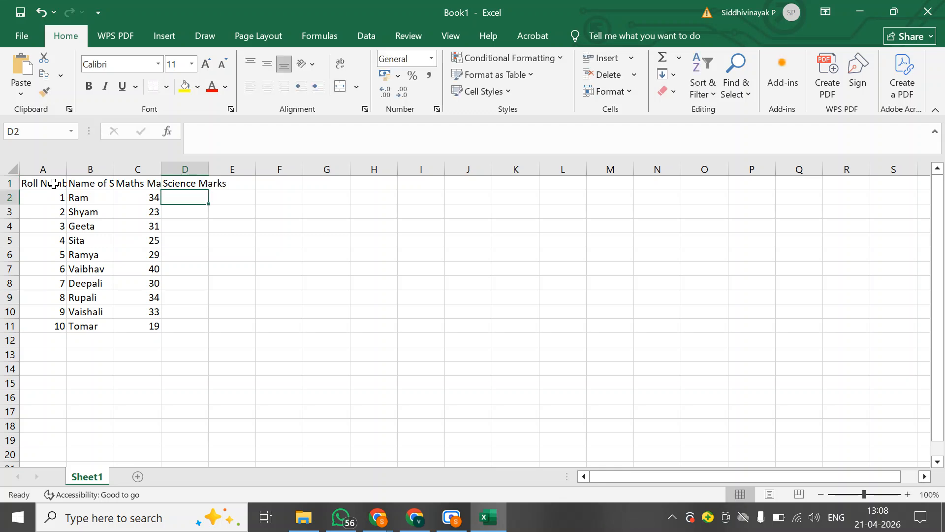
# Enter the science marks 28, 25, 26, 25, 33, 34, 29, 45, 46 and 14 in cells D2 to D11
pyautogui.write('28')
pyautogui.press('Return')
pyautogui.write('25')
pyautogui.press('Return')
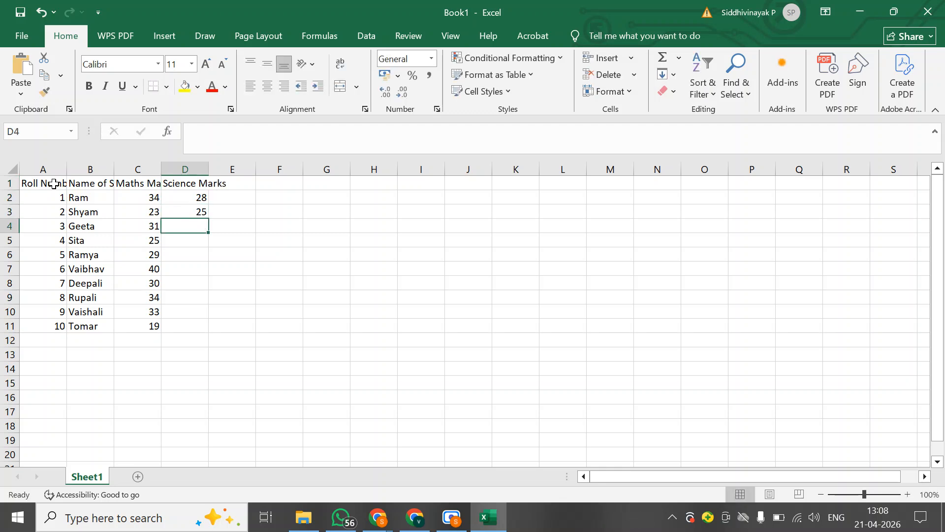
pyautogui.write('26')
pyautogui.press('Return')
pyautogui.write('25')
pyautogui.press('Return')
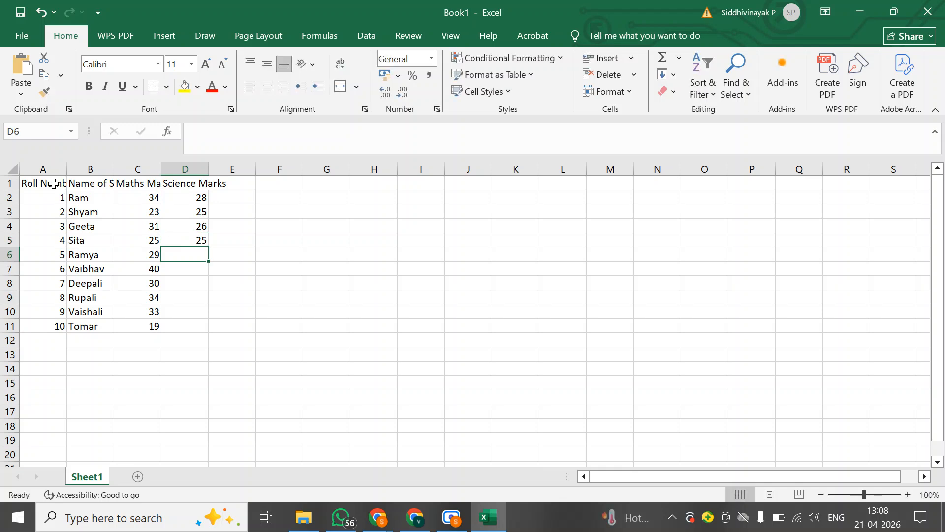
pyautogui.write('33')
pyautogui.press('Return')
pyautogui.write('34')
pyautogui.press('Return')
pyautogui.write('2')
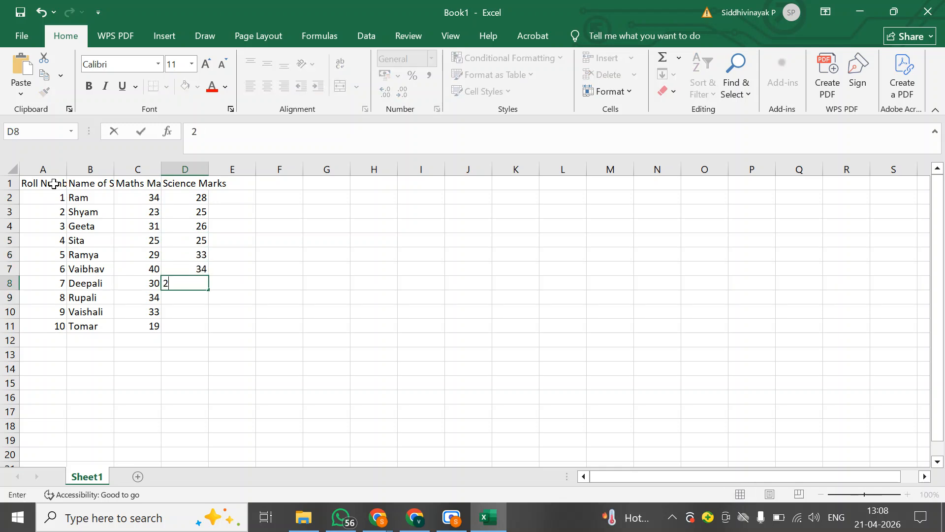
pyautogui.write('9')
pyautogui.press('Return')
pyautogui.write('45')
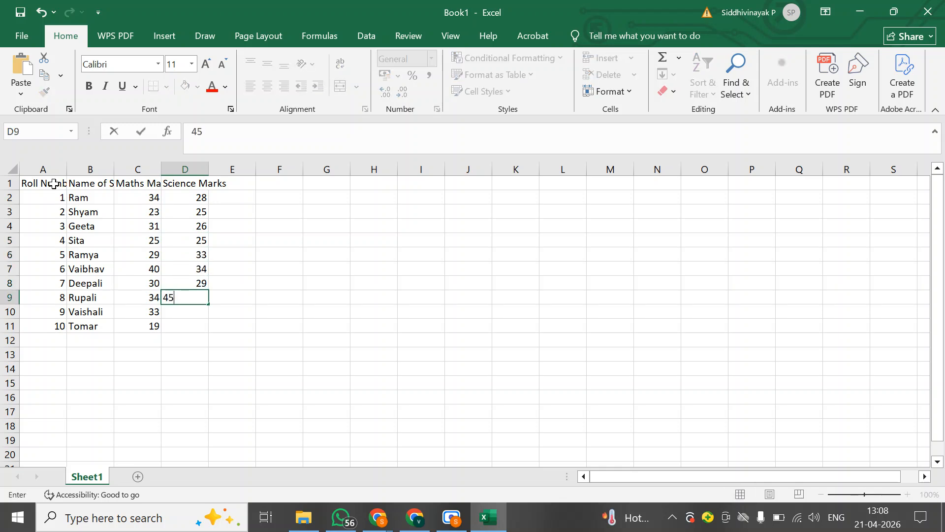
pyautogui.press('Return')
pyautogui.write('46')
pyautogui.press('Return')
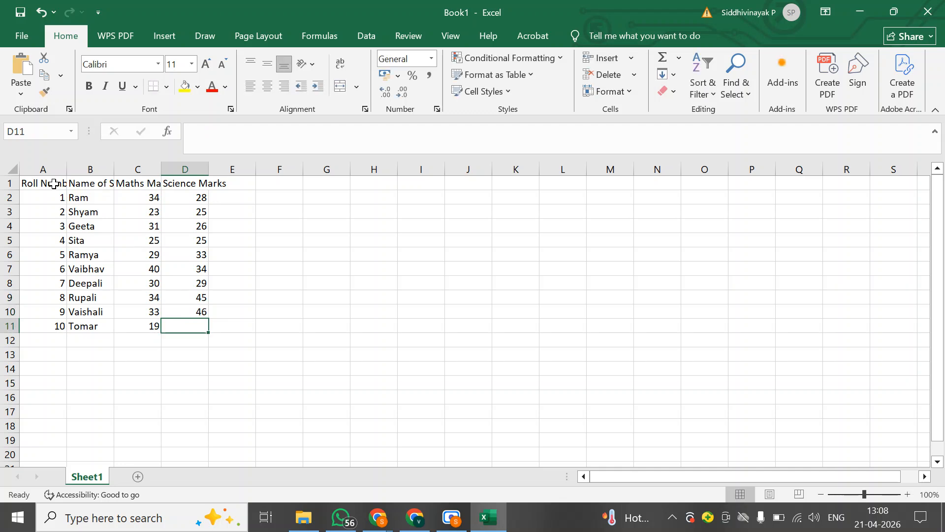
pyautogui.write('14')
pyautogui.press('Return')
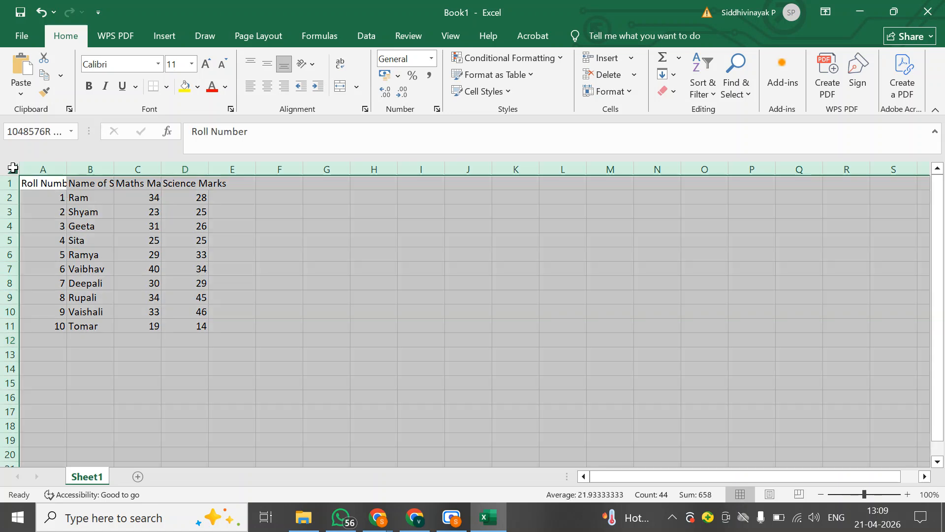
# Select the entire sheet and set its row height to 20
pyautogui.click(12, 168)
pyautogui.rightClick(13, 168)
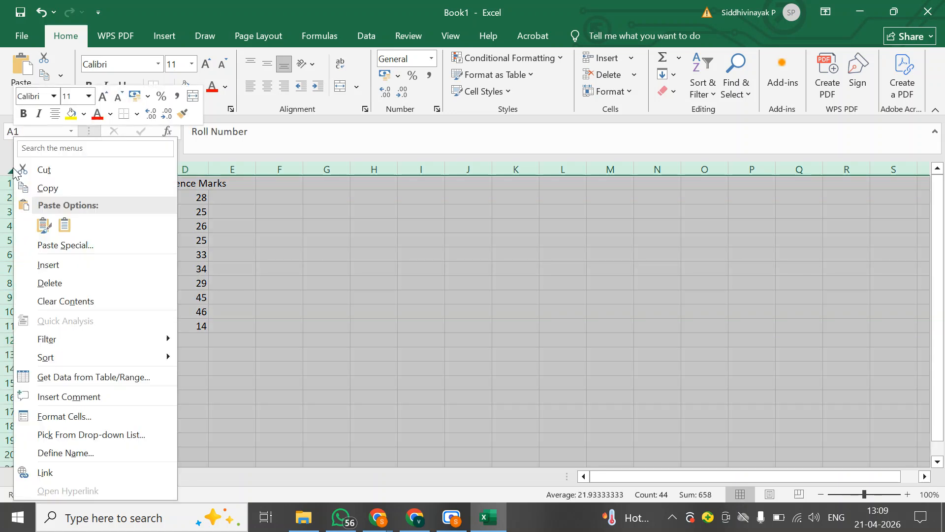
pyautogui.click(48, 148)
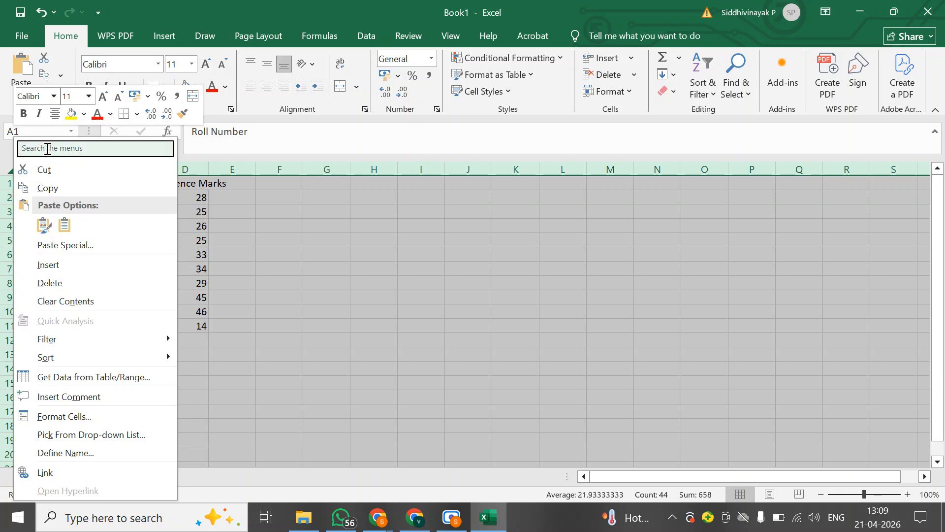
pyautogui.write('row')
pyautogui.click(58, 168)
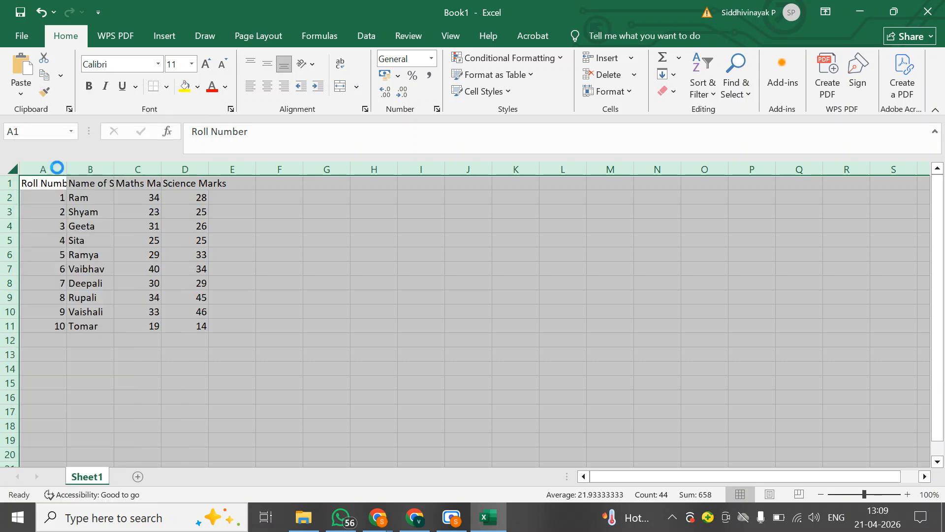
pyautogui.write('20')
pyautogui.press('Return')
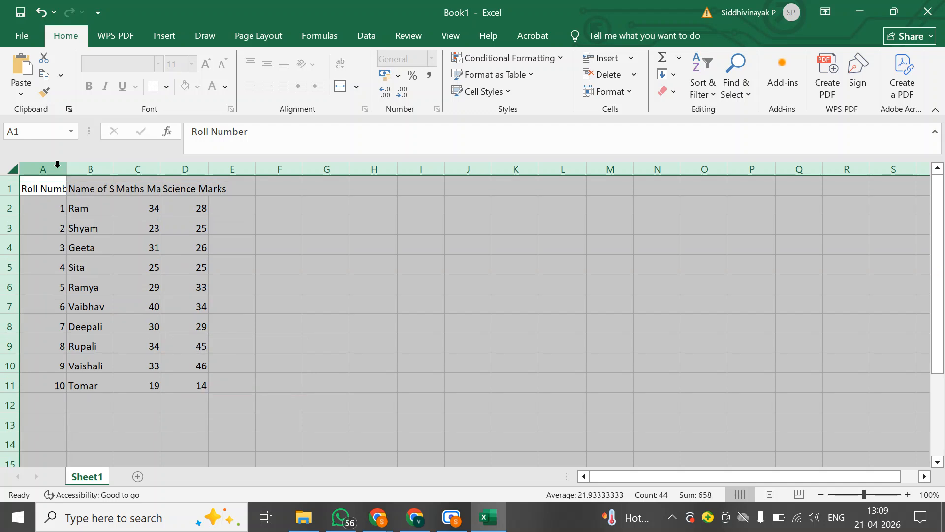
# Set the column width of the entire sheet to 25
pyautogui.rightClick(15, 171)
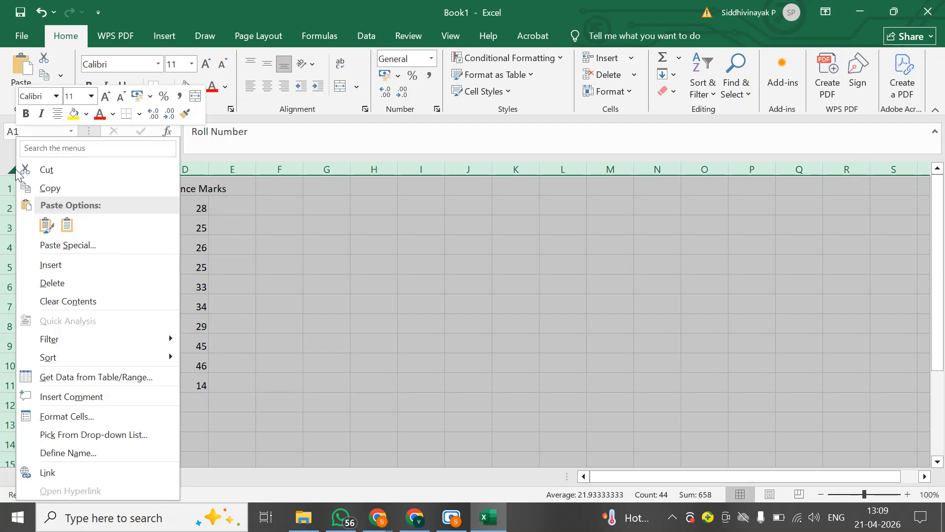
pyautogui.click(80, 149)
pyautogui.write('column')
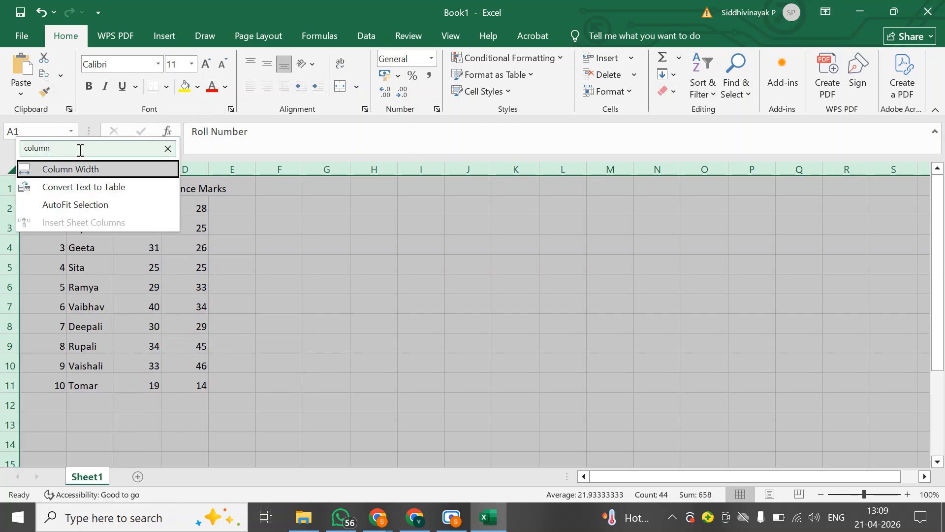
pyautogui.press('Return')
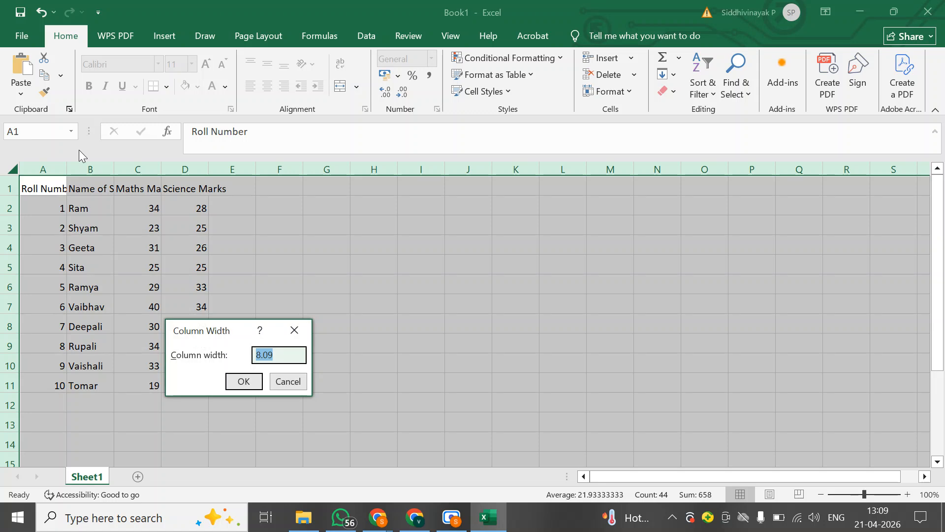
pyautogui.write('25')
pyautogui.press('Return')
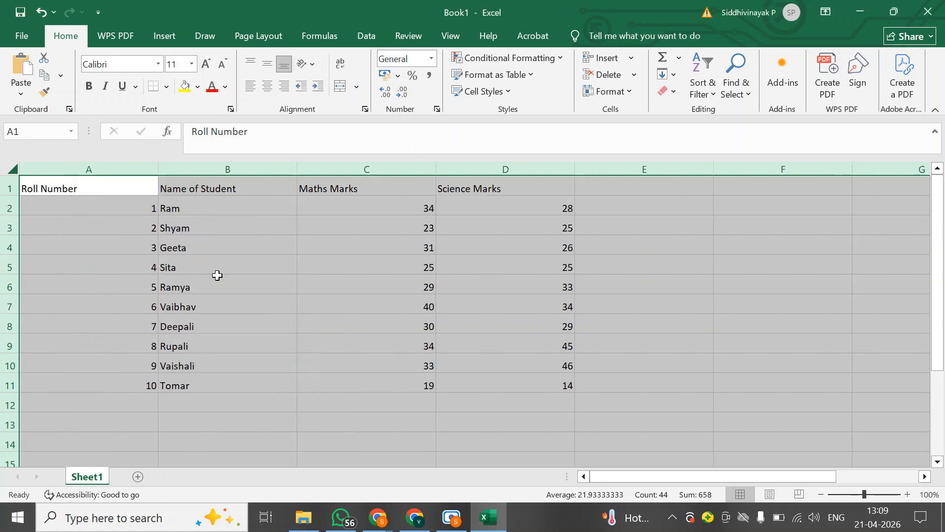
# Set the column width of the entire sheet to 20 and clear the whole-sheet selection
pyautogui.rightClick(8, 172)
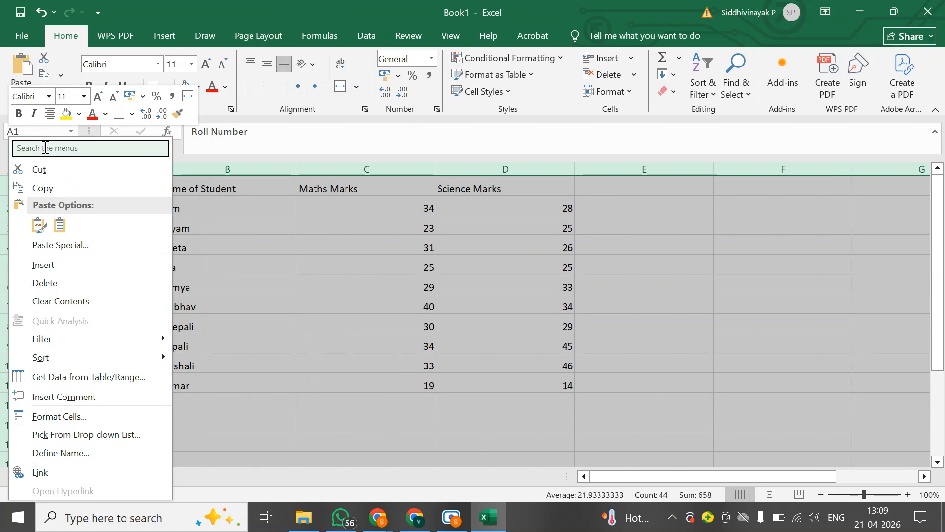
pyautogui.write('column')
pyautogui.press('Escape')
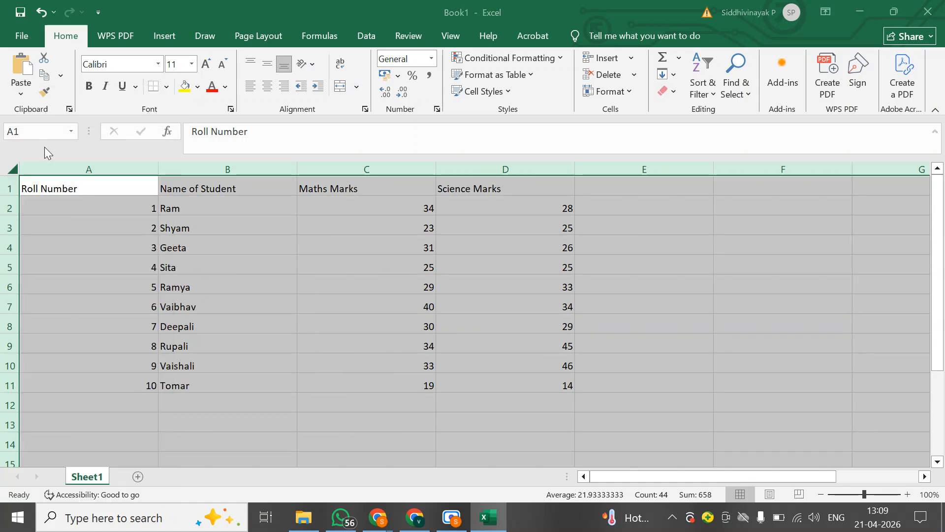
pyautogui.write('20')
pyautogui.press('Return')
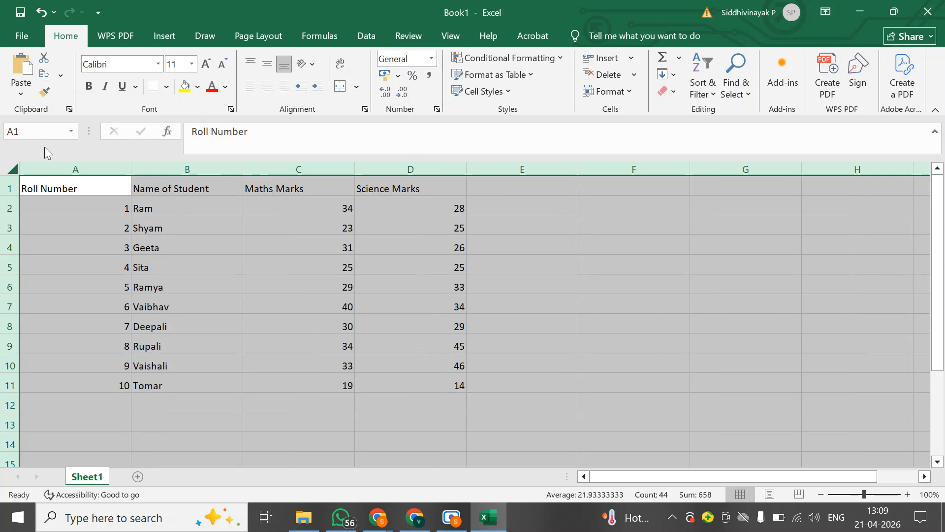
pyautogui.click(38, 209)
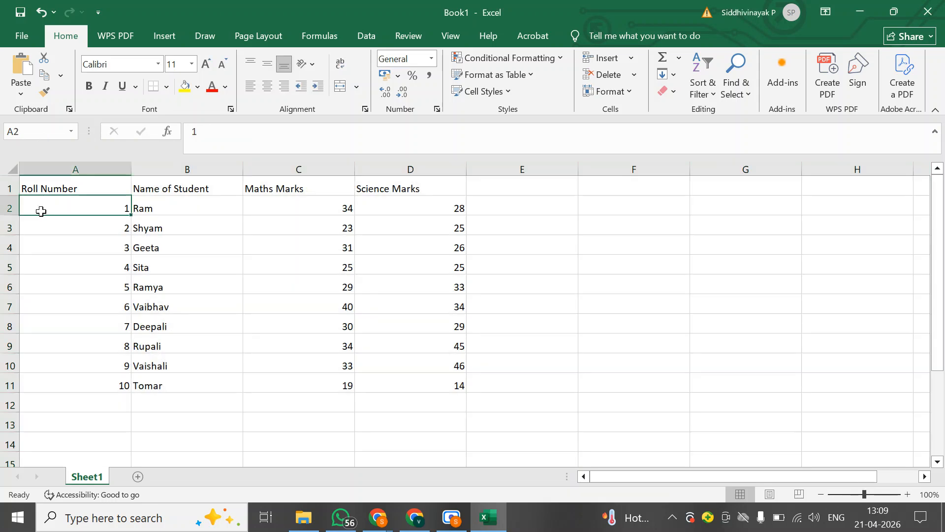
pyautogui.click(81, 190)
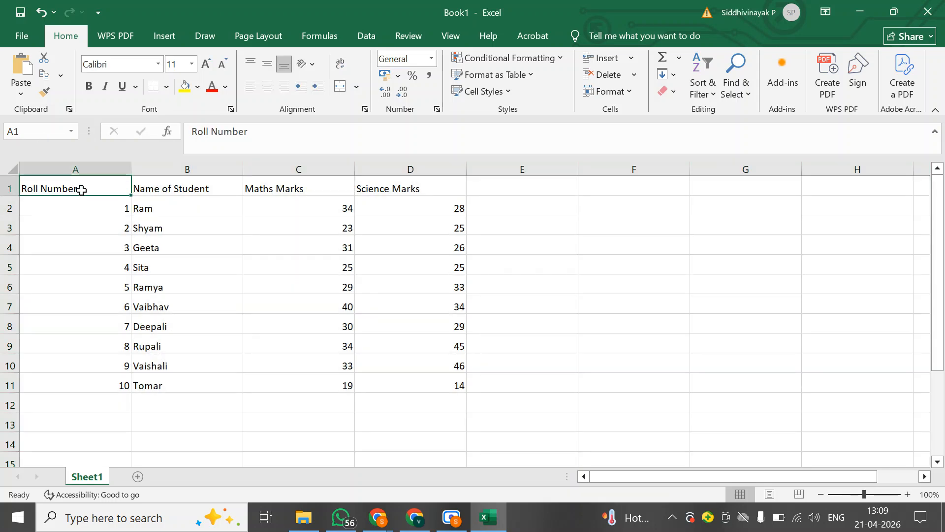
# Apply All Borders to the entire sheet and centre its contents horizontally and vertically
pyautogui.click(12, 168)
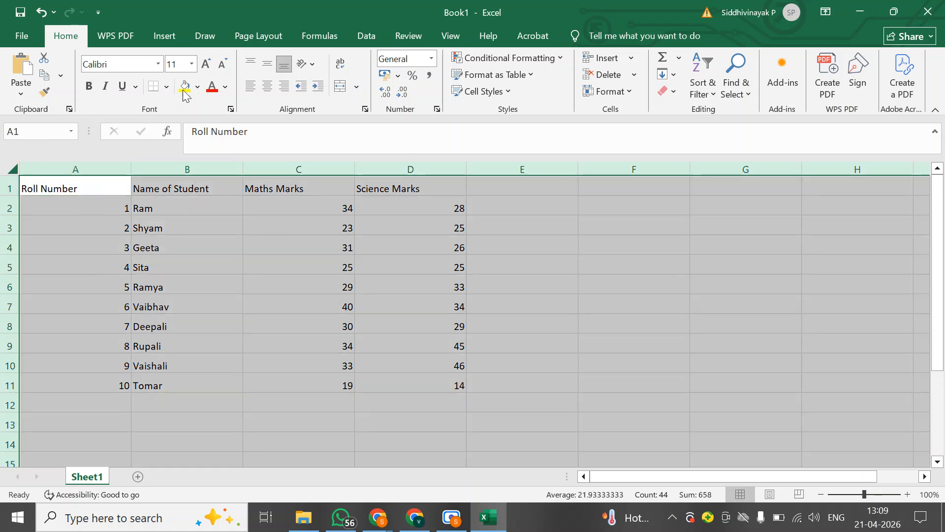
pyautogui.click(166, 88)
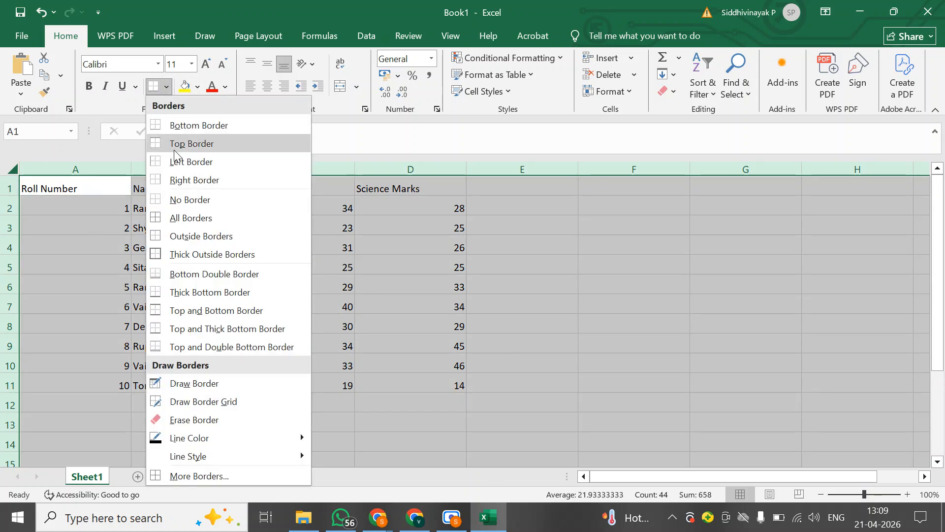
pyautogui.click(184, 217)
pyautogui.click(267, 86)
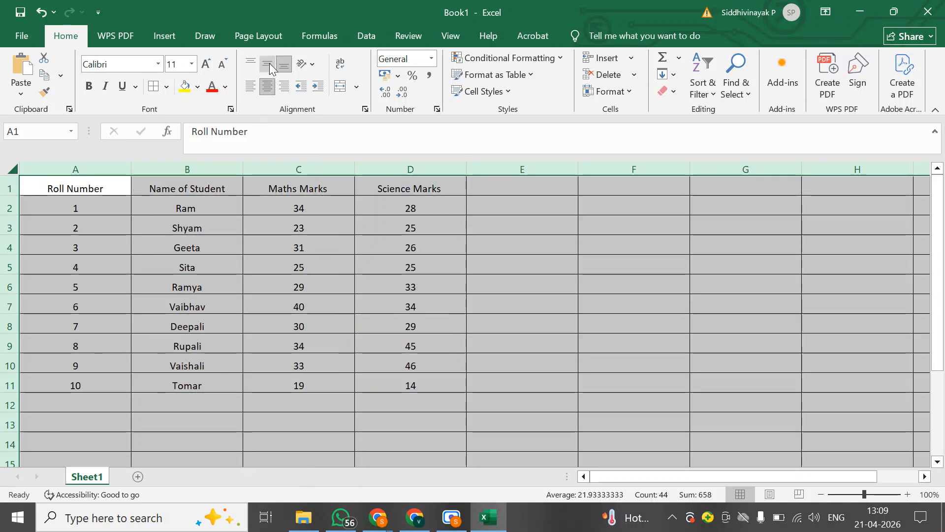
pyautogui.click(270, 63)
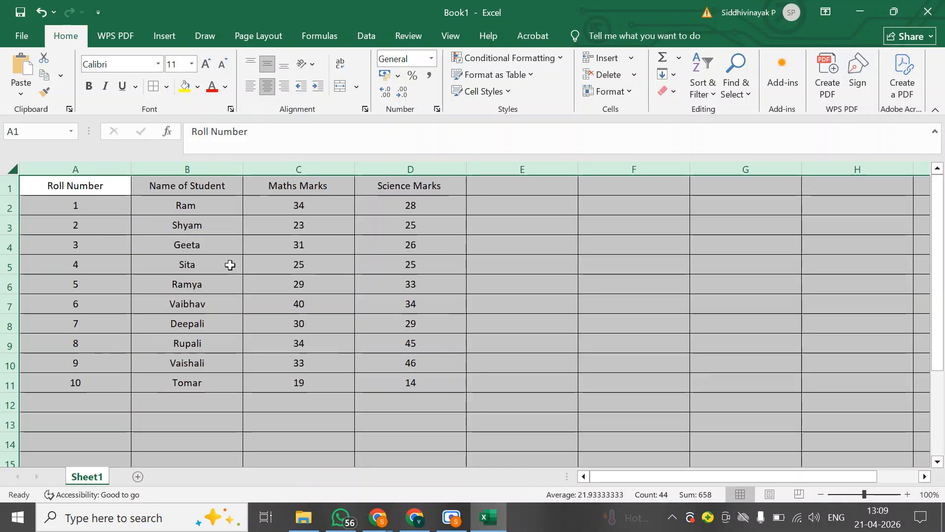
pyautogui.click(230, 265)
pyautogui.click(63, 185)
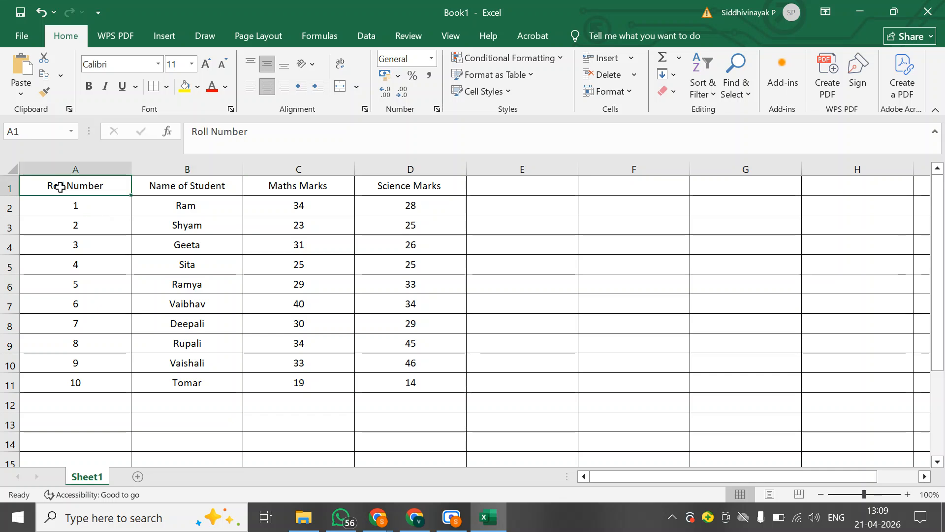
# Make the headings in row 1 bold, italic and underlined
pyautogui.click(12, 186)
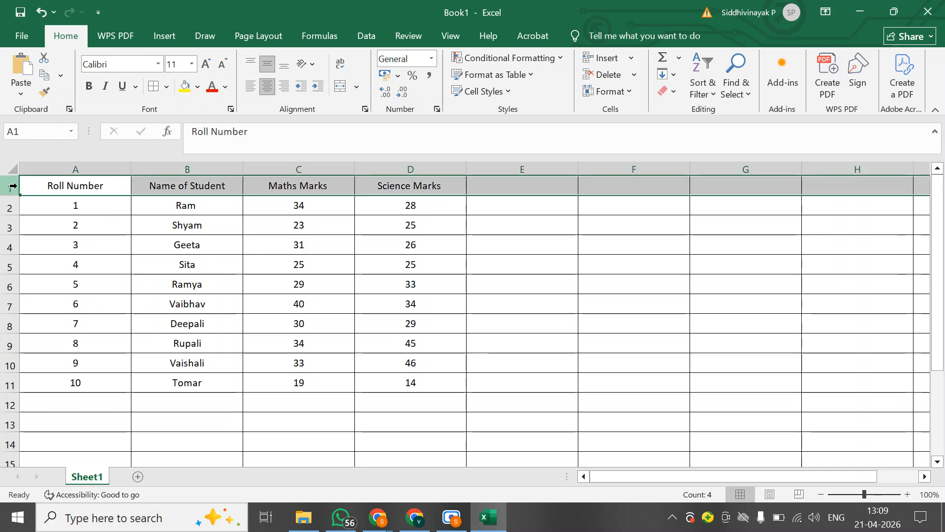
pyautogui.click(89, 88)
pyautogui.click(105, 87)
pyautogui.click(121, 87)
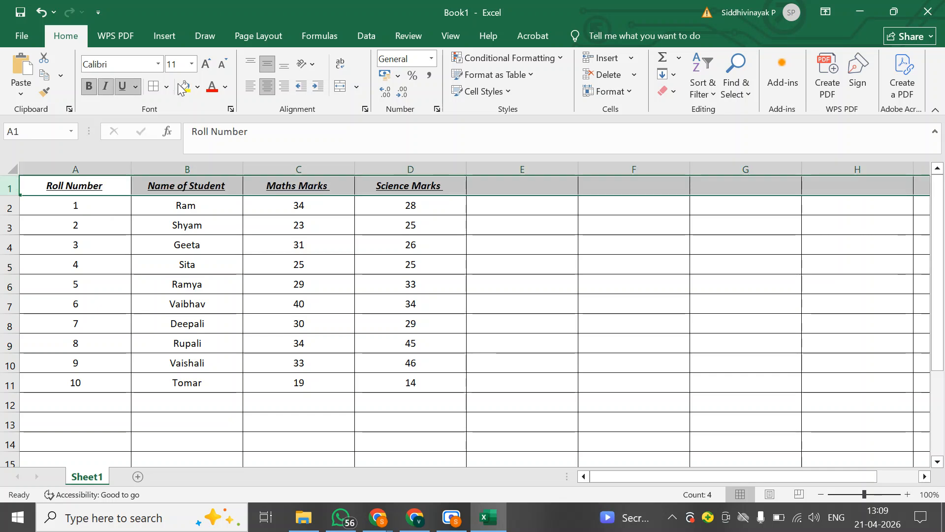
# Fill the whole heading row with a light gold colour and clear the row selection
pyautogui.click(197, 87)
pyautogui.click(330, 211)
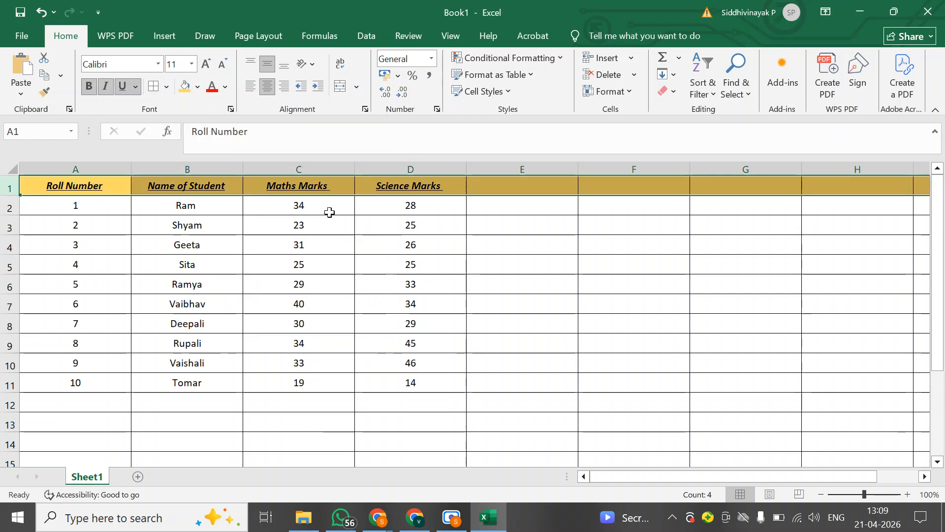
pyautogui.click(134, 220)
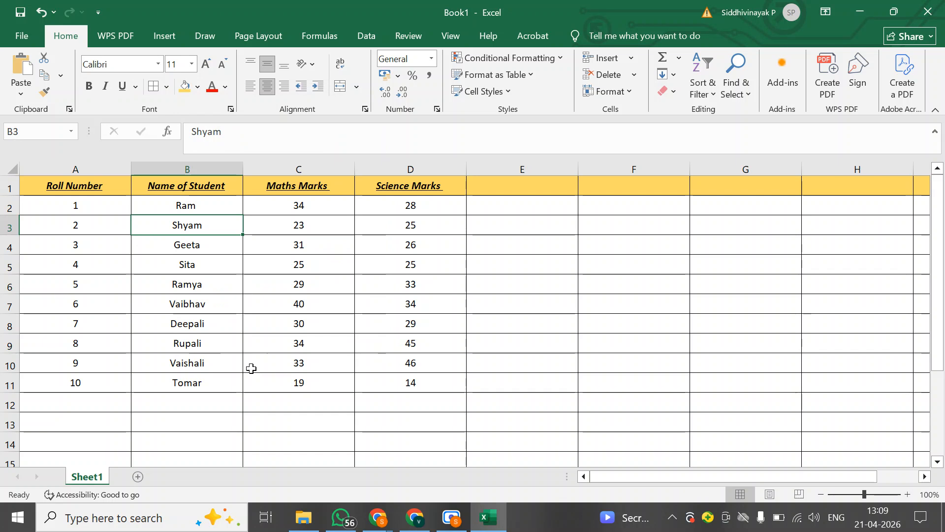
pyautogui.click(55, 426)
pyautogui.write('Total')
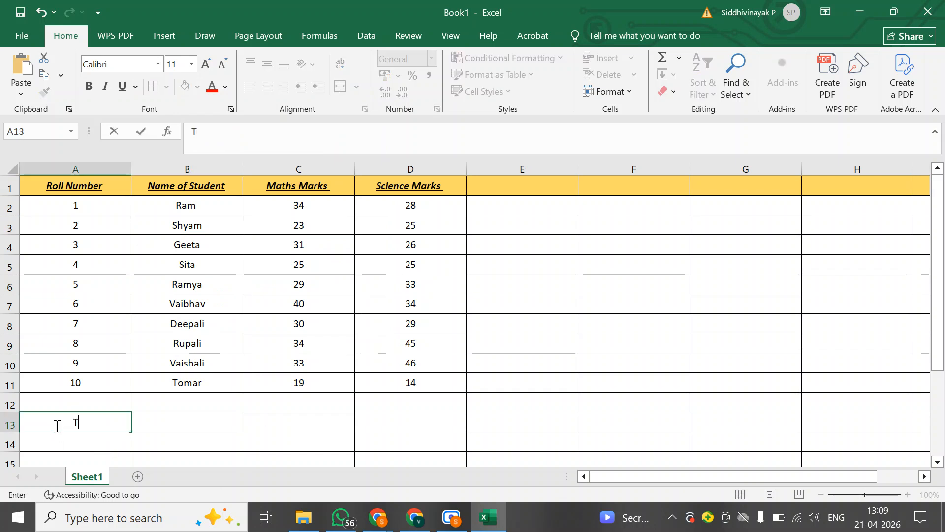
pyautogui.press('Return')
pyautogui.click(55, 426)
pyautogui.press('Tab')
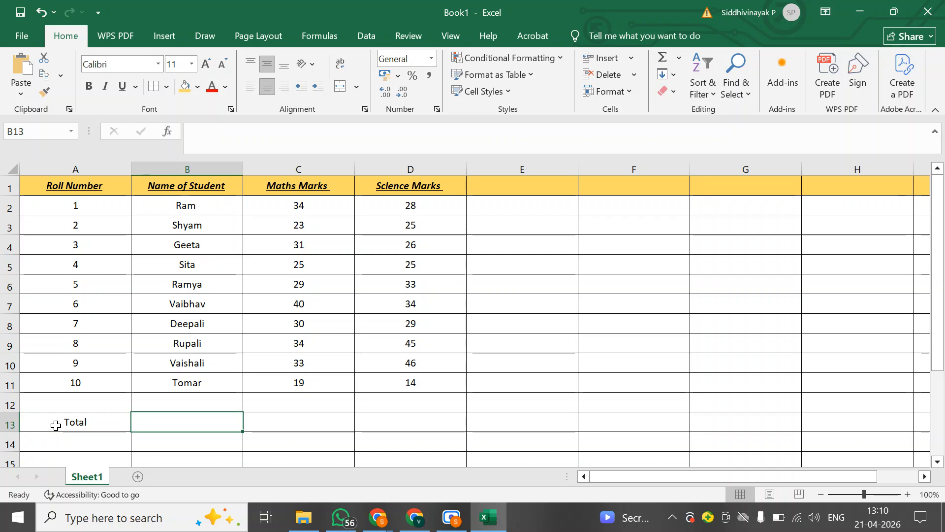
pyautogui.click(55, 426)
pyautogui.press('Delete')
# Add the heading Total in cell E1, beside Science Marks
pyautogui.press('Right')
pyautogui.press('Right')
pyautogui.press('Right')
pyautogui.press('Right')
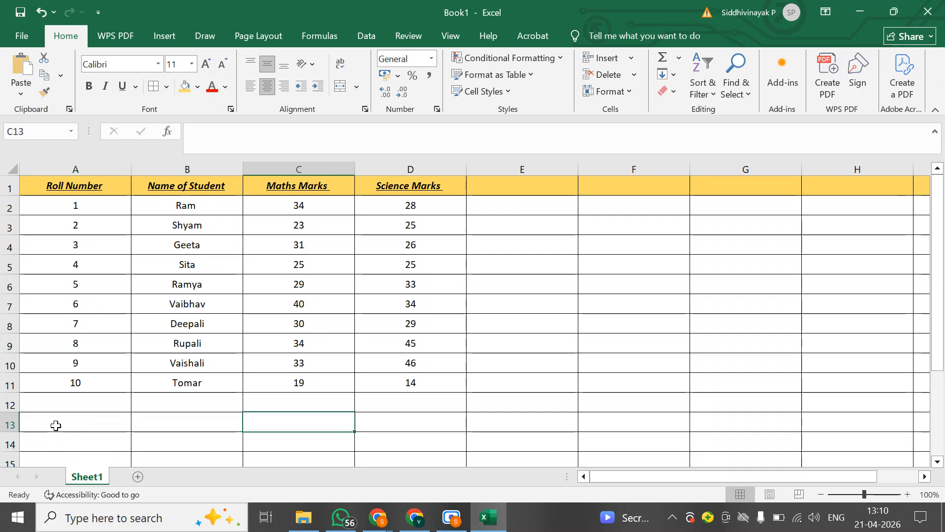
pyautogui.press('Up')
pyautogui.press('Up')
pyautogui.press('Up')
pyautogui.press('Up')
pyautogui.press('Up')
pyautogui.press('Up')
pyautogui.press('Up')
pyautogui.press('Up')
pyautogui.press('Up')
pyautogui.press('Up')
pyautogui.press('Up')
pyautogui.press('Up')
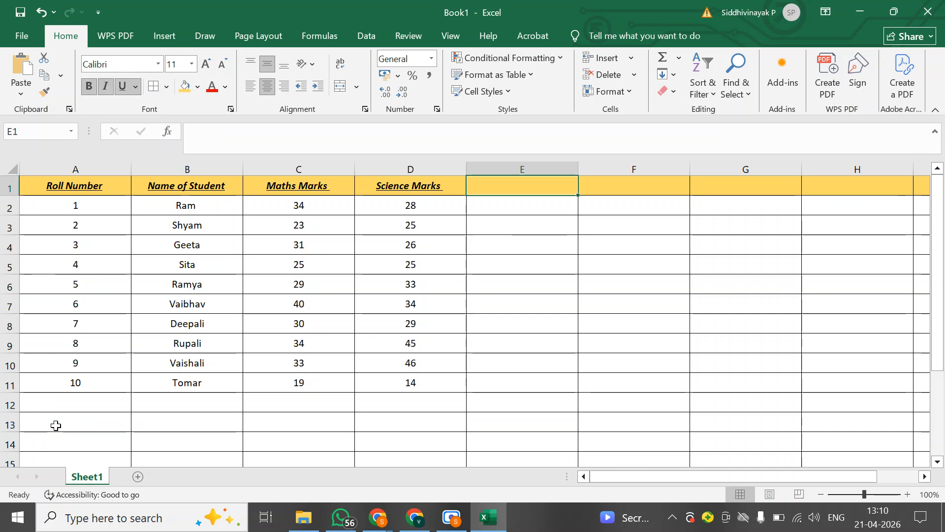
pyautogui.write('Total')
pyautogui.press('Return')
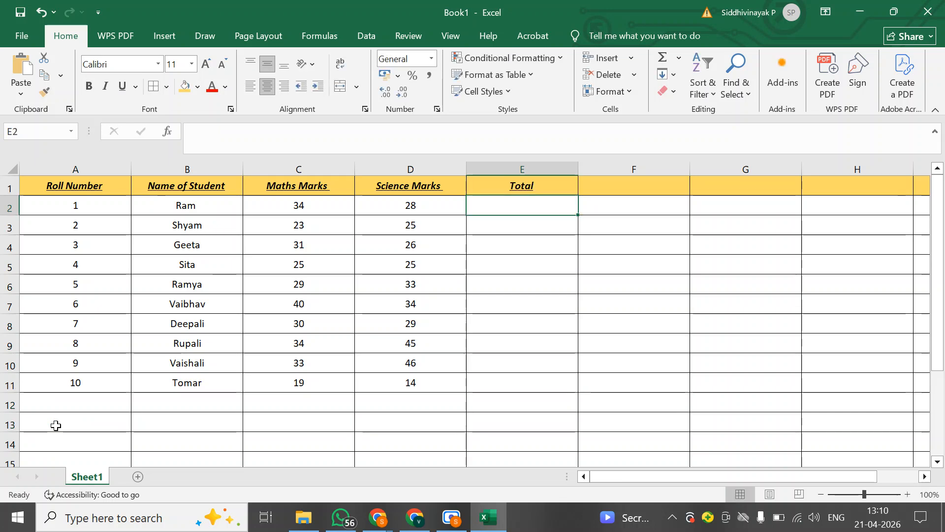
# Examine the maths and science marks of the first three students and where each row's total belongs
pyautogui.click(188, 205)
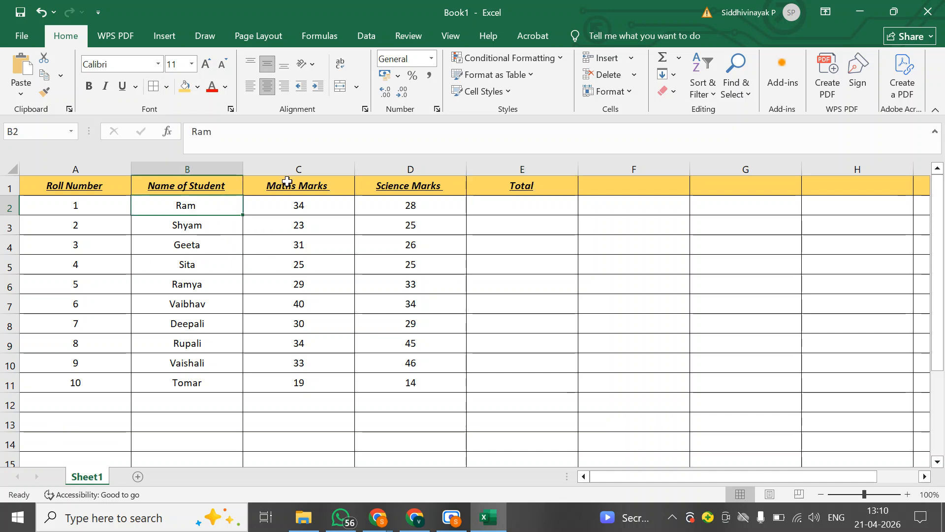
pyautogui.click(197, 225)
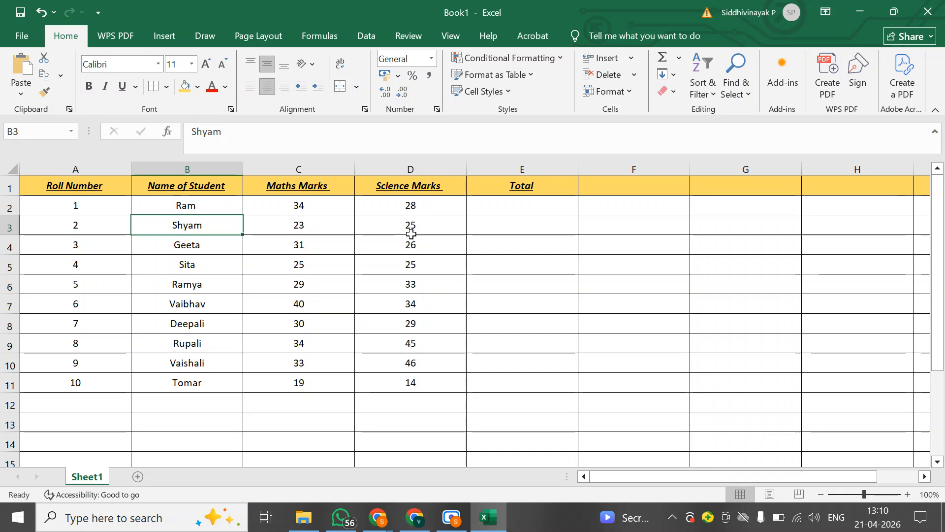
pyautogui.click(189, 247)
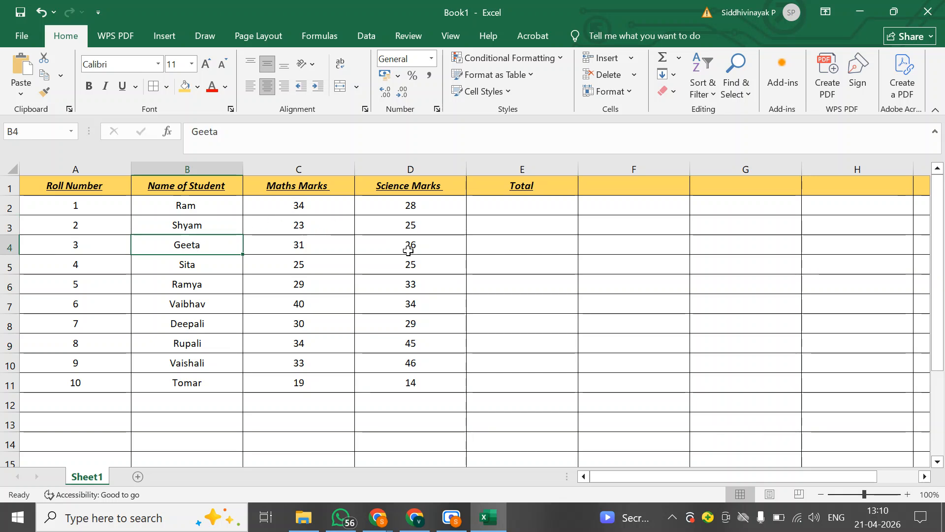
pyautogui.click(299, 203)
pyautogui.click(380, 208)
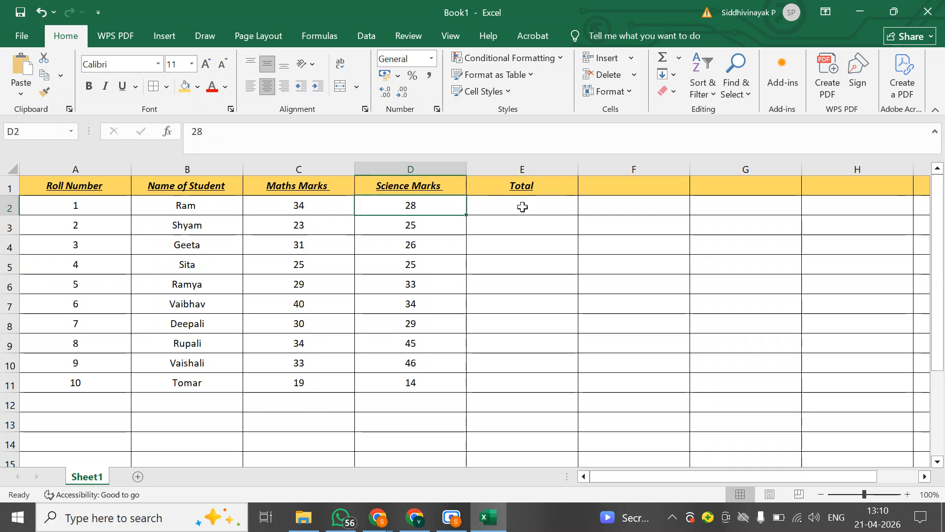
pyautogui.click(522, 207)
pyautogui.click(325, 224)
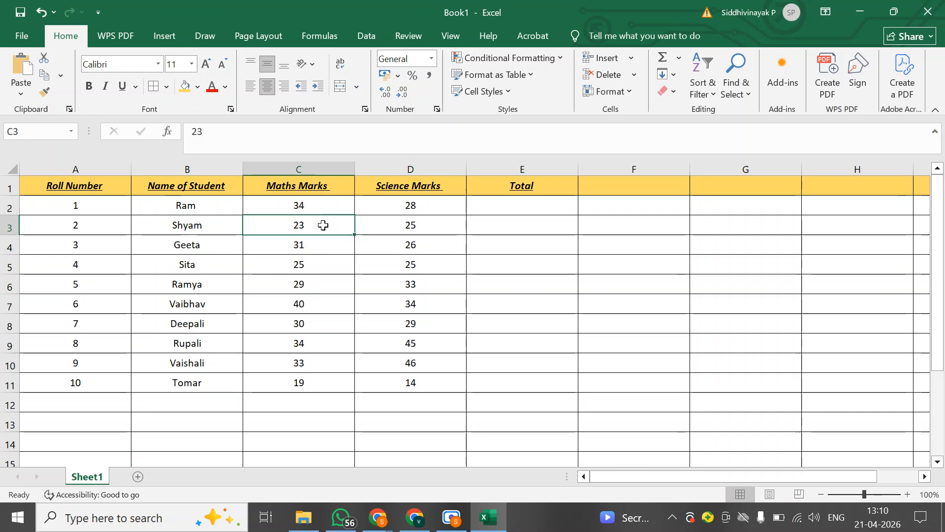
pyautogui.click(390, 229)
pyautogui.click(532, 226)
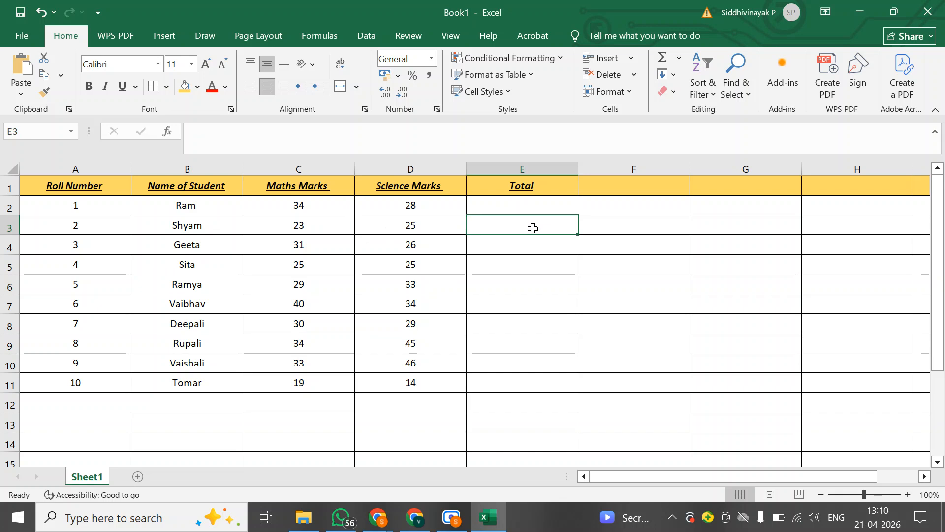
pyautogui.click(304, 246)
pyautogui.click(365, 245)
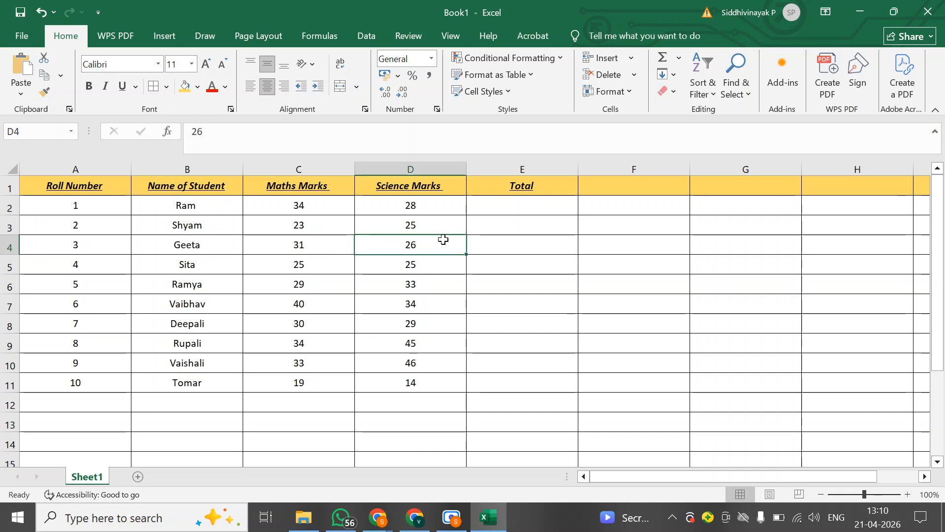
pyautogui.click(508, 243)
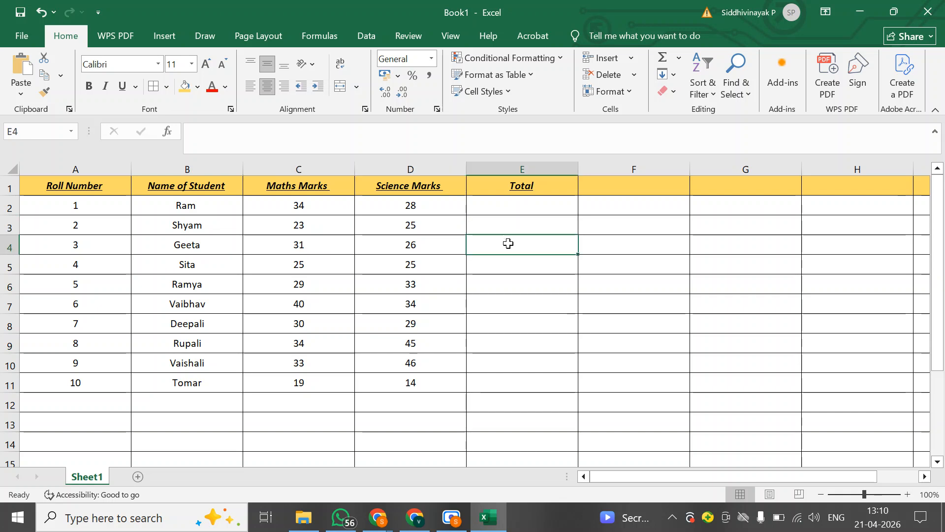
pyautogui.moveTo(294, 205); pyautogui.dragTo(370, 200)
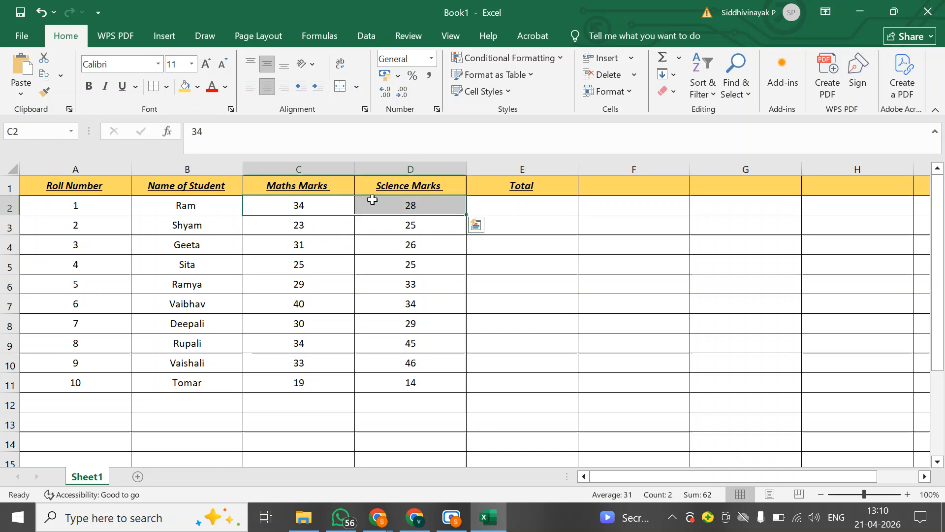
pyautogui.click(492, 206)
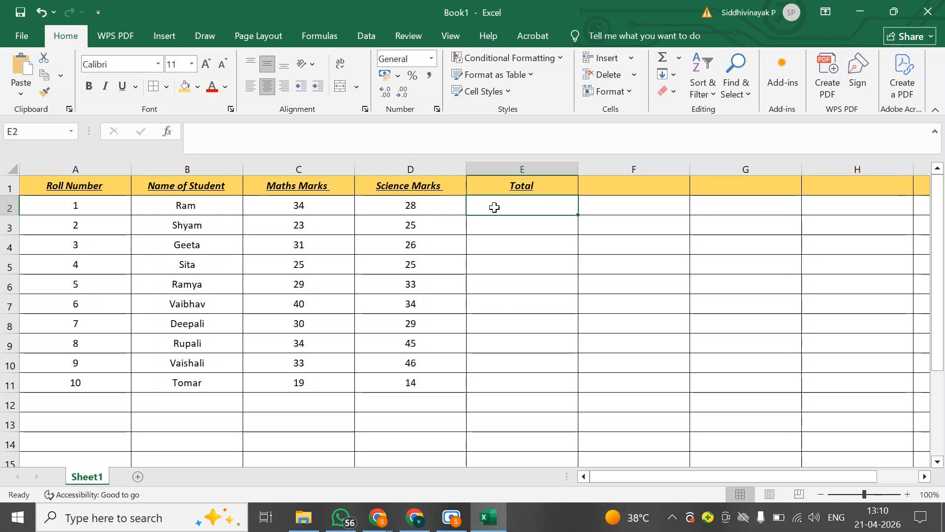
pyautogui.write('=')
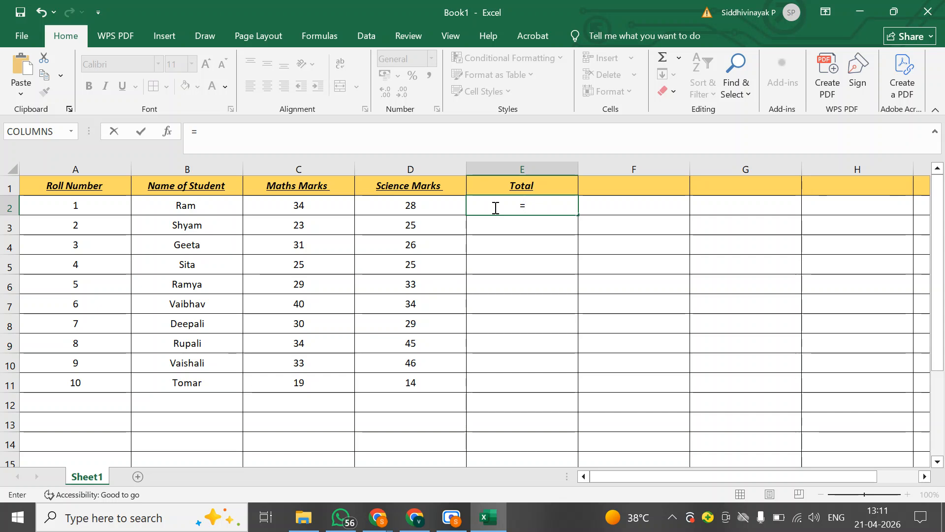
pyautogui.write('sum')
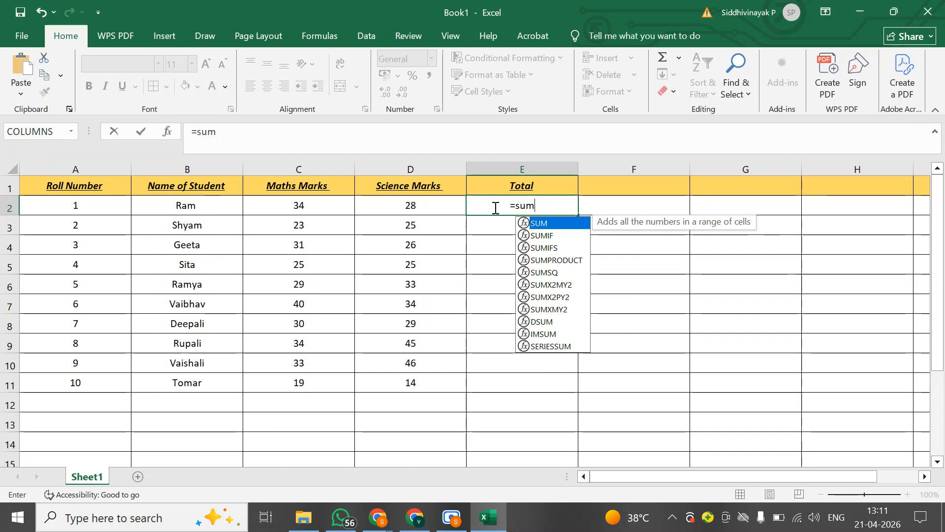
pyautogui.doubleClick(546, 222)
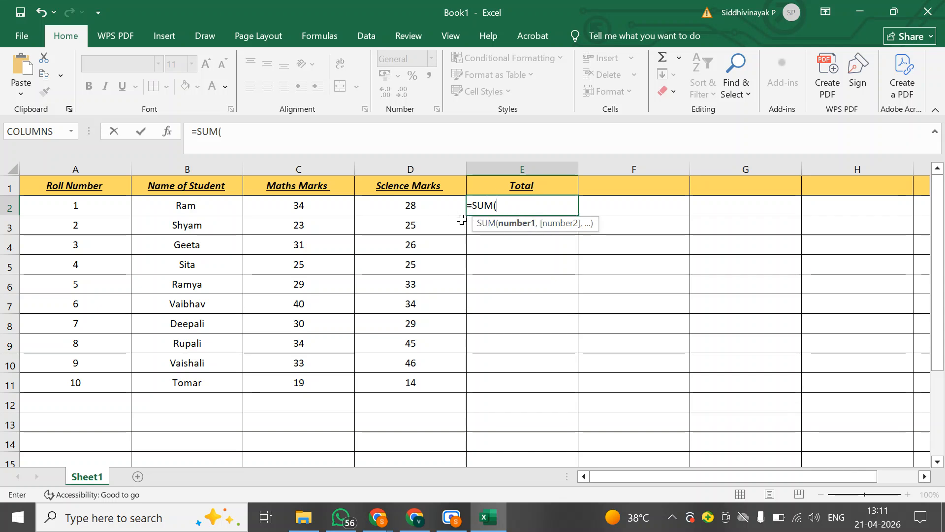
pyautogui.press('BackSpace')
pyautogui.press('BackSpace')
pyautogui.press('BackSpace')
pyautogui.press('Escape')
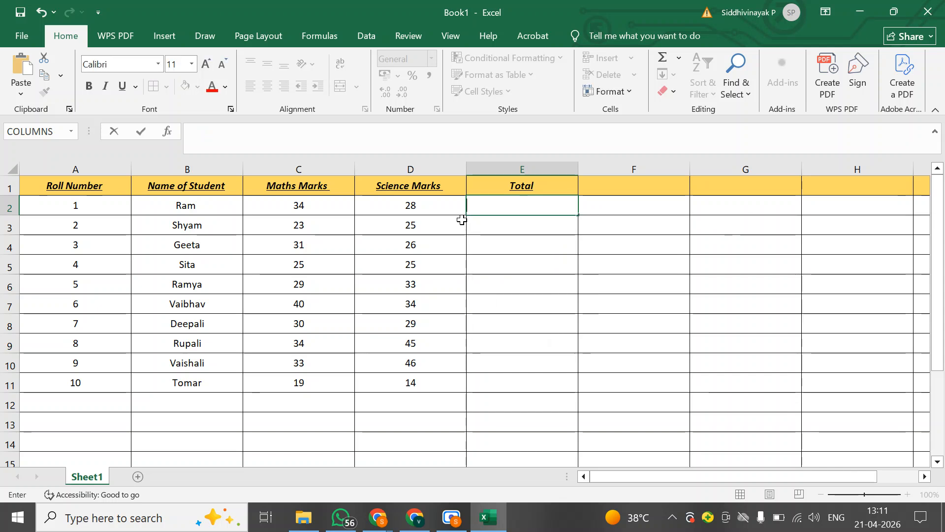
pyautogui.write('=')
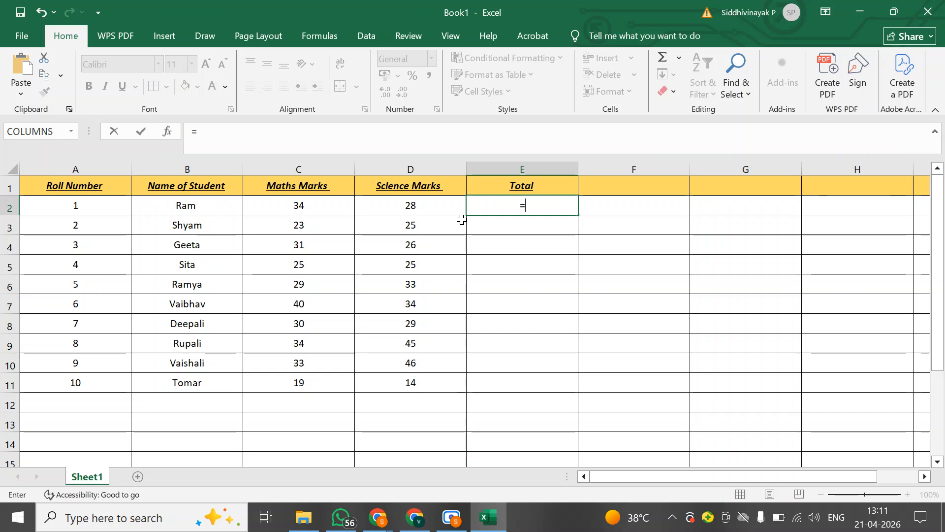
pyautogui.write('sum')
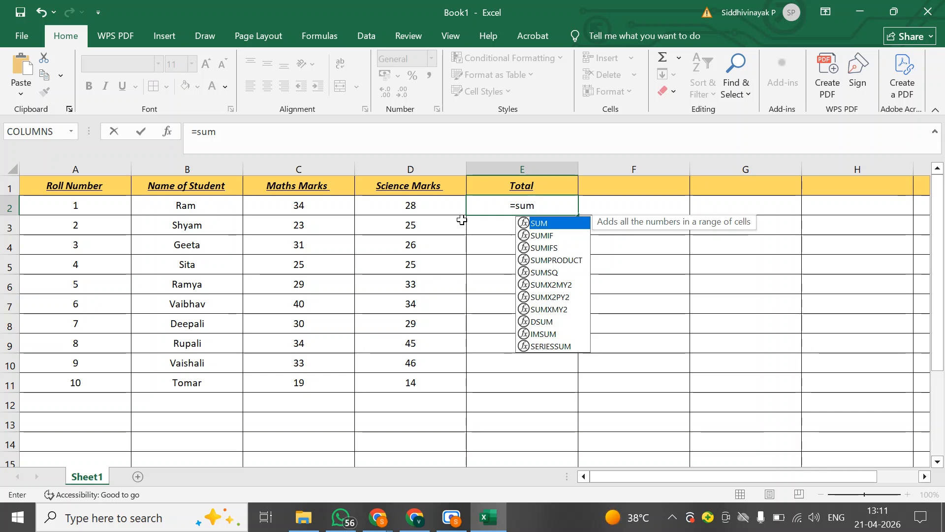
pyautogui.press('Tab')
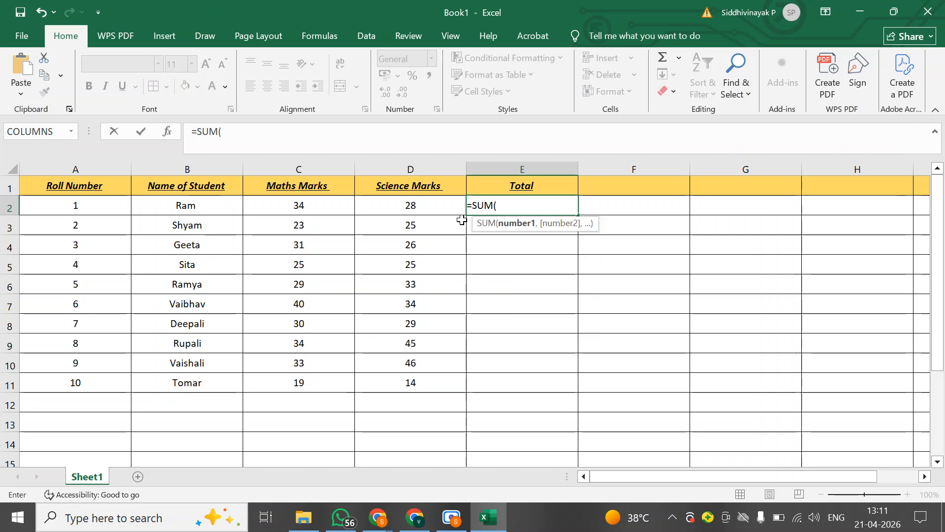
pyautogui.press('BackSpace')
pyautogui.press('BackSpace')
pyautogui.press('BackSpace')
pyautogui.press('BackSpace')
pyautogui.press('BackSpace')
# Start a formula with =sum in cell E2 for the first student's total
pyautogui.write('=')
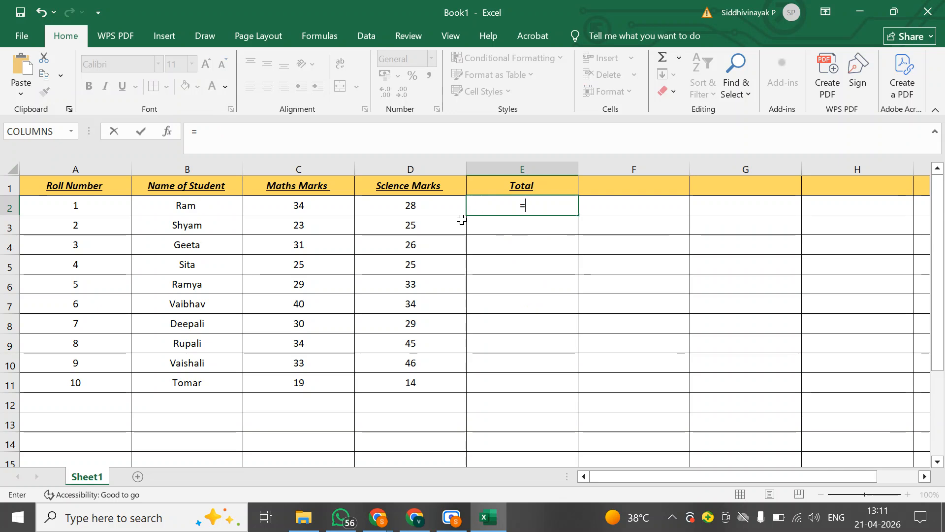
pyautogui.write('sum')
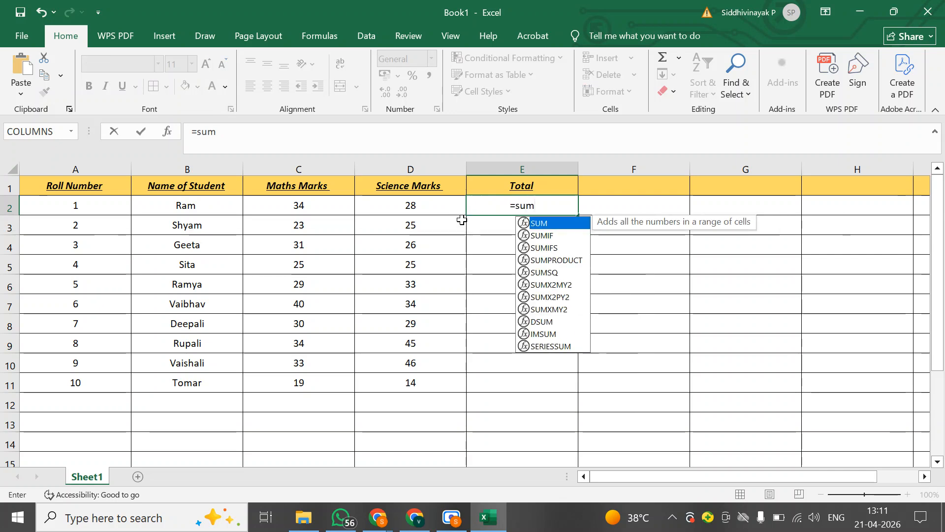
# Examine the SUM-related functions suggested for the formula in cell E2, including SUMIF, SUMIFS, SUMPRODUCT and SUMSQ
pyautogui.press('Down')
pyautogui.press('Down')
pyautogui.press('Down')
pyautogui.press('Down')
pyautogui.press('Down')
pyautogui.press('Down')
pyautogui.press('Up')
pyautogui.press('Up')
pyautogui.press('Up')
pyautogui.press('Up')
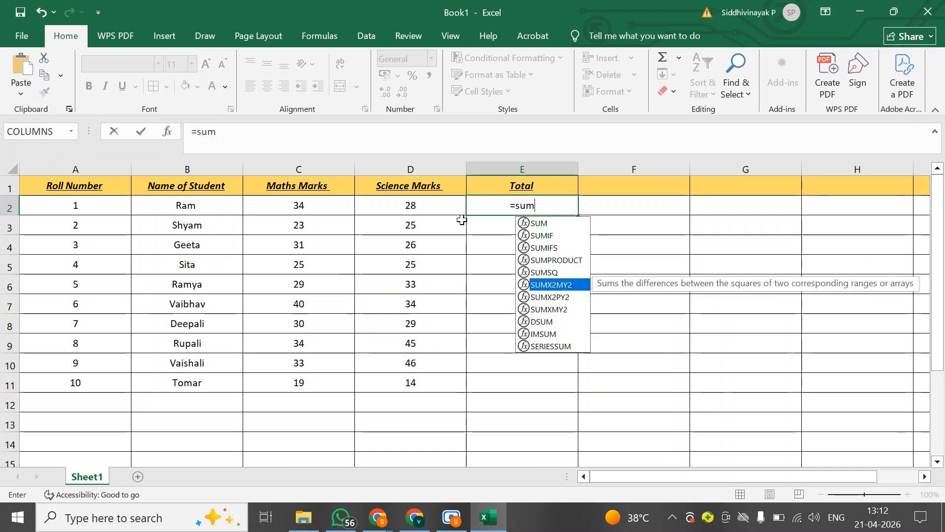
pyautogui.press('Up')
pyautogui.press('Down')
pyautogui.press('Down')
pyautogui.press('Down')
pyautogui.press('Down')
pyautogui.press('Down')
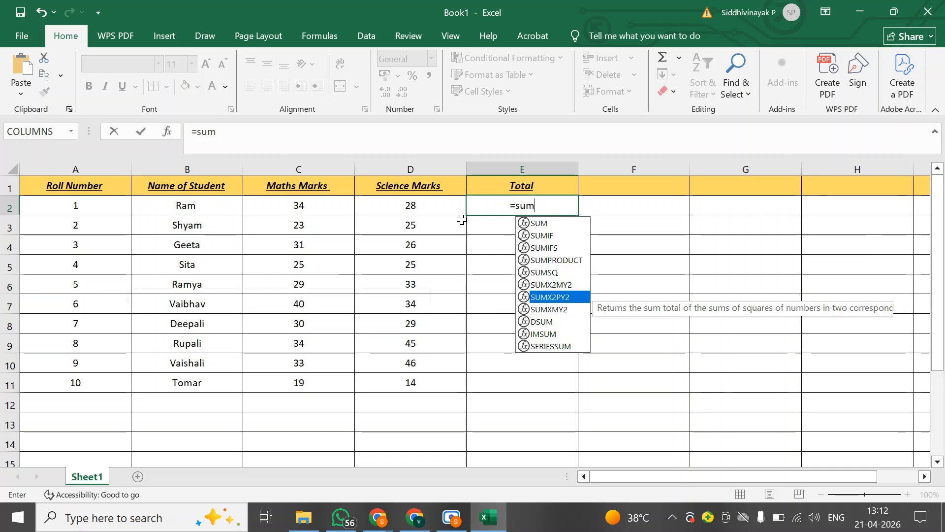
pyautogui.press('Up')
pyautogui.press('Up')
pyautogui.press('Up')
pyautogui.press('Up')
pyautogui.press('Up')
pyautogui.press('Down')
pyautogui.press('Down')
pyautogui.press('Down')
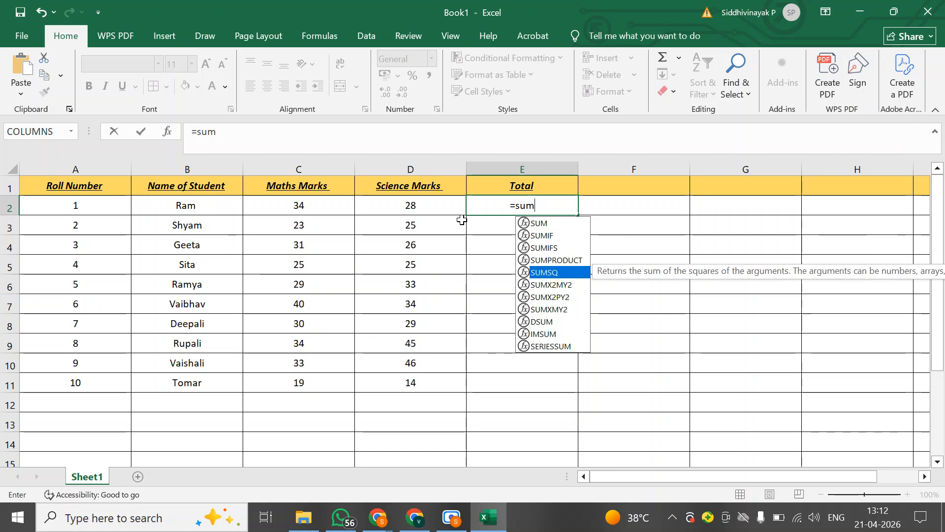
pyautogui.press('Down')
pyautogui.press('Down')
pyautogui.press('Up')
pyautogui.press('Up')
pyautogui.press('Up')
pyautogui.press('Up')
pyautogui.press('Up')
pyautogui.press('Up')
pyautogui.press('Down')
pyautogui.press('Down')
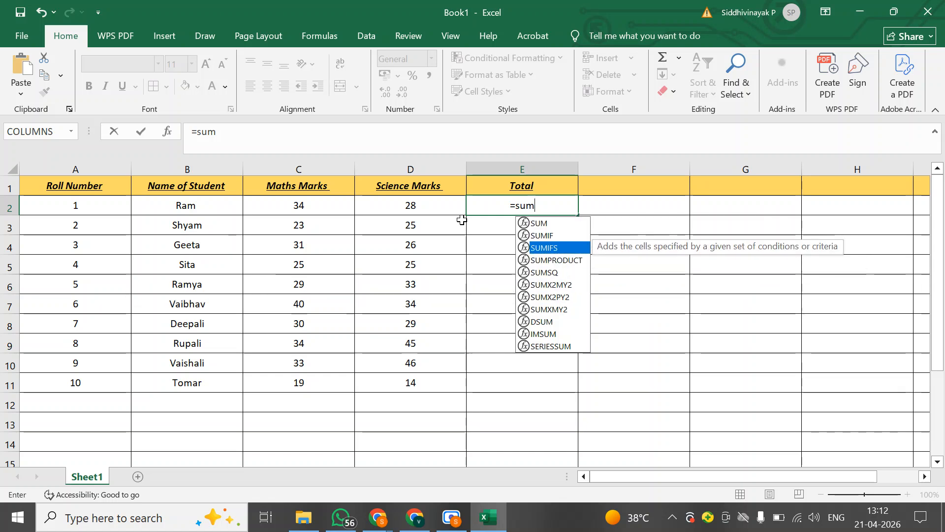
pyautogui.press('Down')
pyautogui.press('Down')
pyautogui.press('Down')
pyautogui.press('Down')
pyautogui.press('Up')
pyautogui.press('Up')
pyautogui.press('Up')
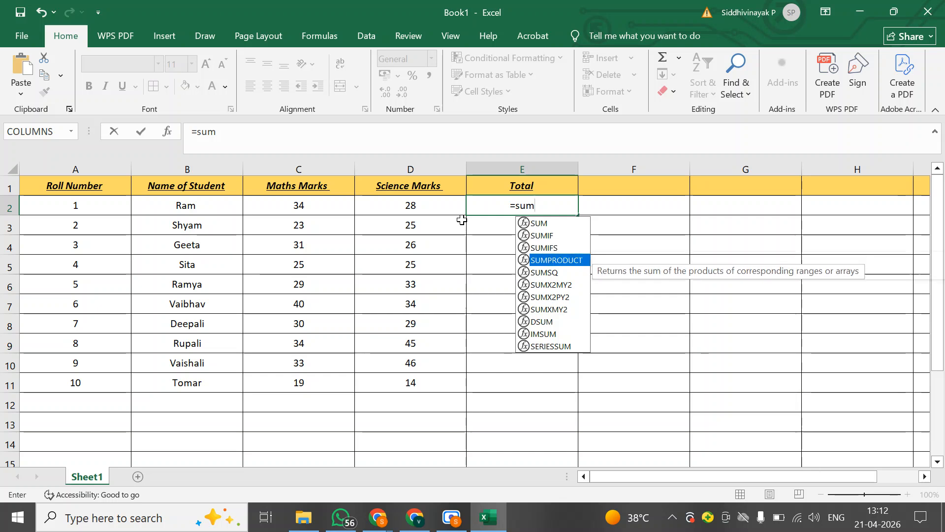
pyautogui.press('Down')
pyautogui.press('Up')
pyautogui.press('Up')
pyautogui.press('Up')
pyautogui.press('Up')
pyautogui.press('Down')
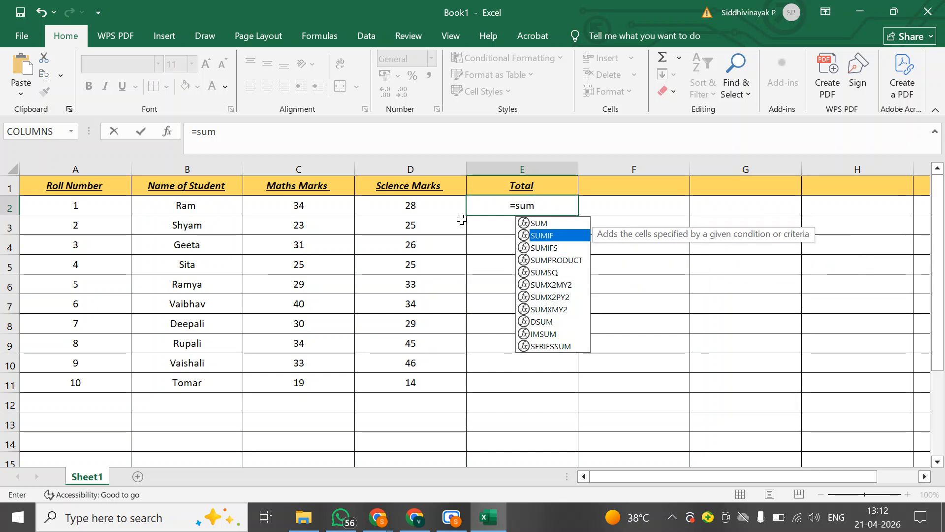
pyautogui.press('Down')
pyautogui.press('Down')
pyautogui.press('Down')
pyautogui.press('Down')
pyautogui.press('Down')
pyautogui.press('Down')
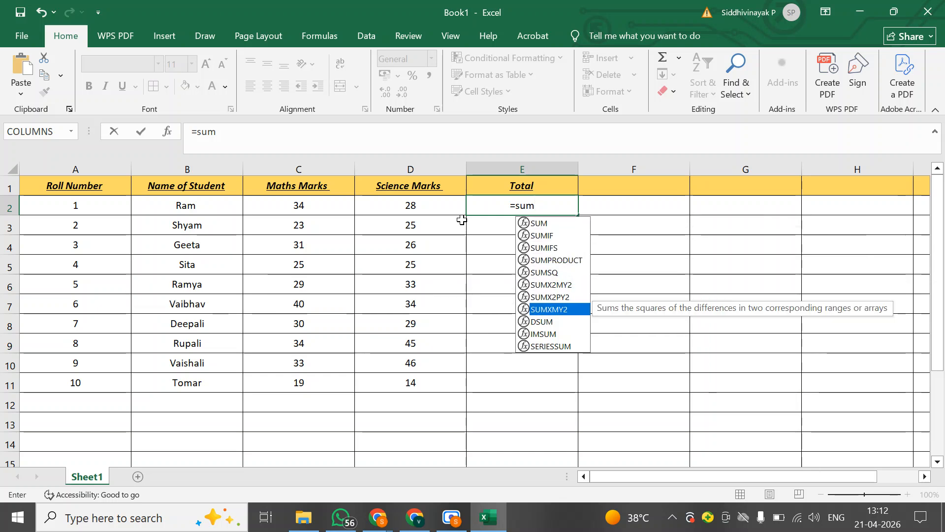
pyautogui.press('Up')
pyautogui.press('Up')
pyautogui.press('Up')
pyautogui.press('Up')
pyautogui.press('Up')
pyautogui.press('Up')
pyautogui.press('Up')
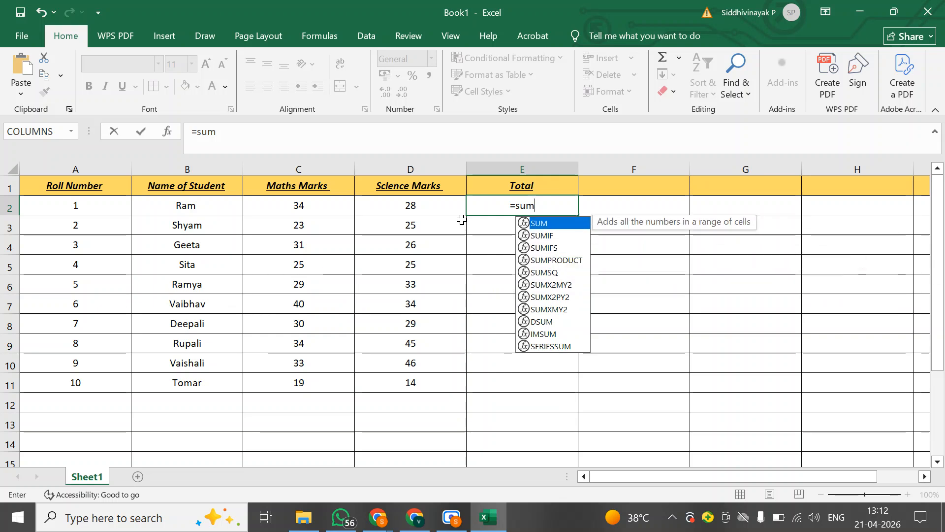
pyautogui.press('Down')
pyautogui.press('Down')
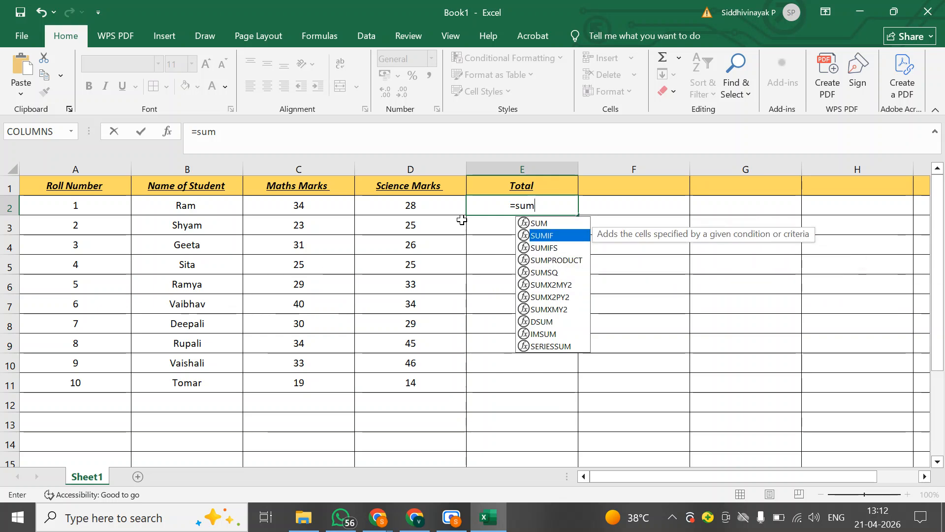
pyautogui.press('Down')
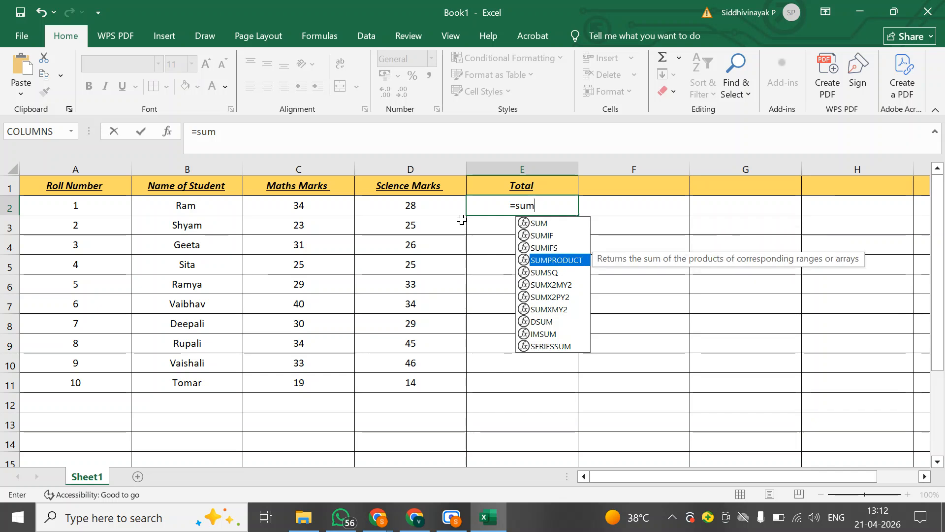
pyautogui.press('Down')
pyautogui.press('Up')
pyautogui.press('Up')
pyautogui.press('Up')
pyautogui.press('Up')
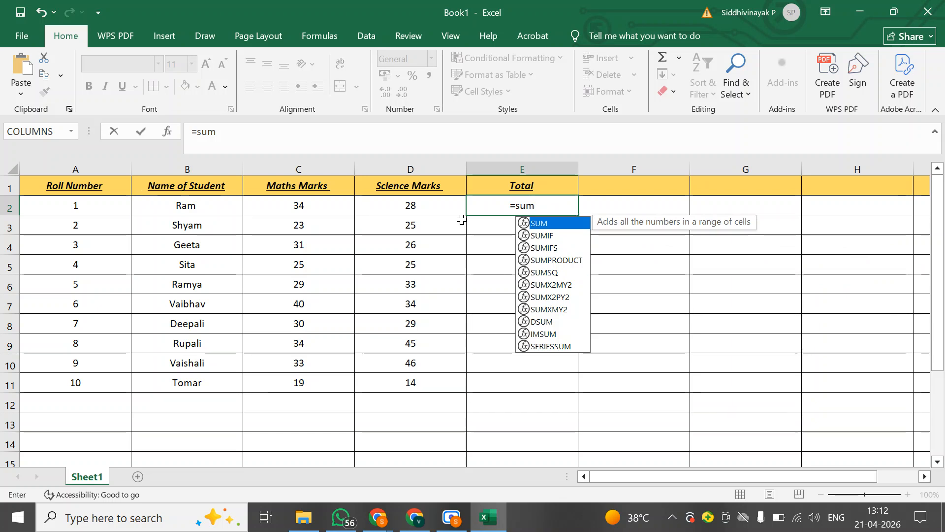
pyautogui.press('Tab')
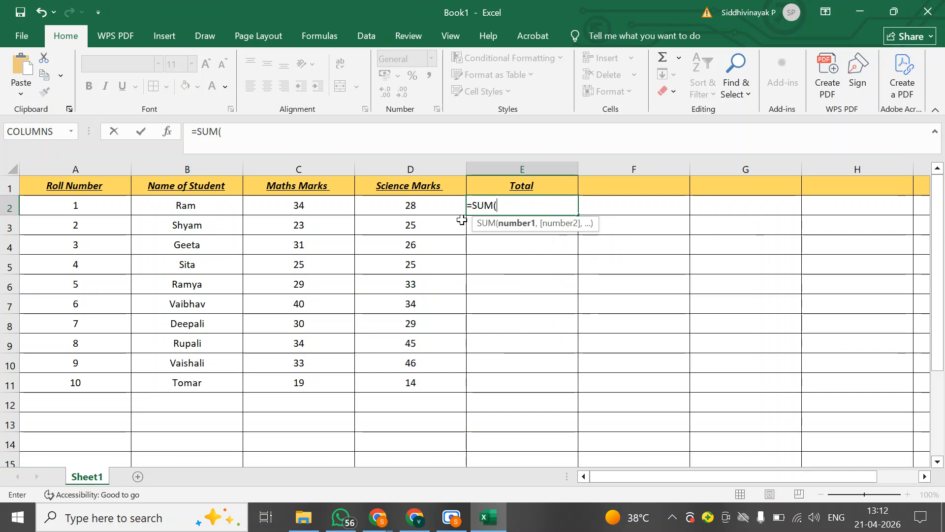
pyautogui.press('Left')
pyautogui.press('Left')
pyautogui.press('Left')
pyautogui.press('Left')
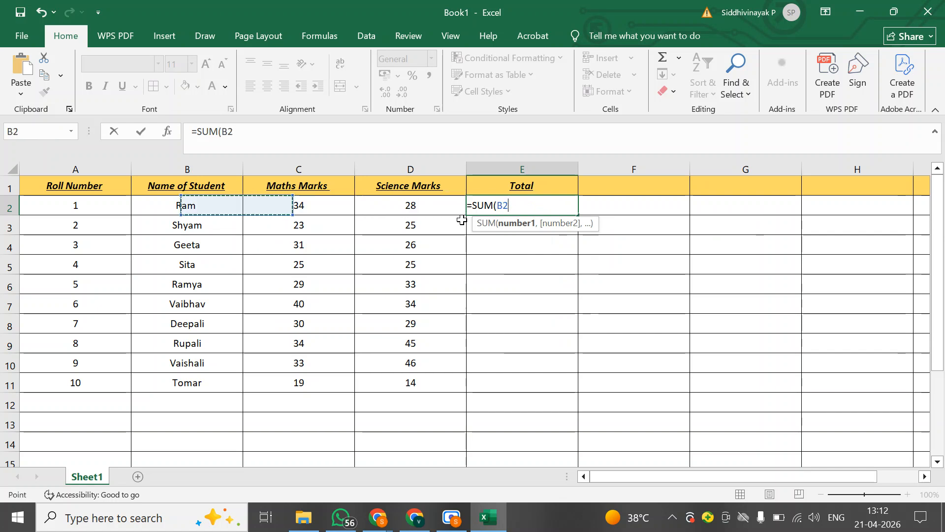
pyautogui.press('Right')
pyautogui.press('Right')
pyautogui.press('Right')
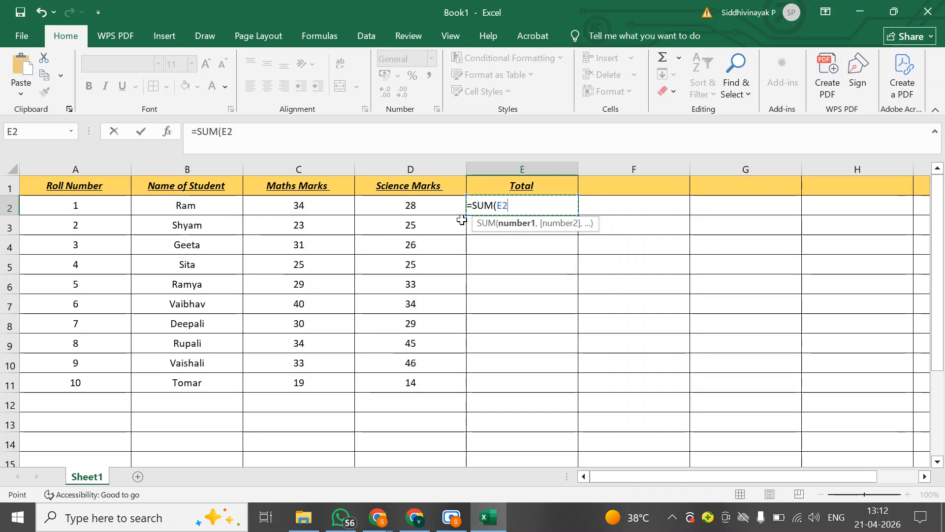
pyautogui.press('Left')
pyautogui.press('Left')
pyautogui.press('Left')
pyautogui.press('Right')
pyautogui.press('Right')
pyautogui.press('Right')
pyautogui.press('Right')
pyautogui.press('Right')
pyautogui.press('Right')
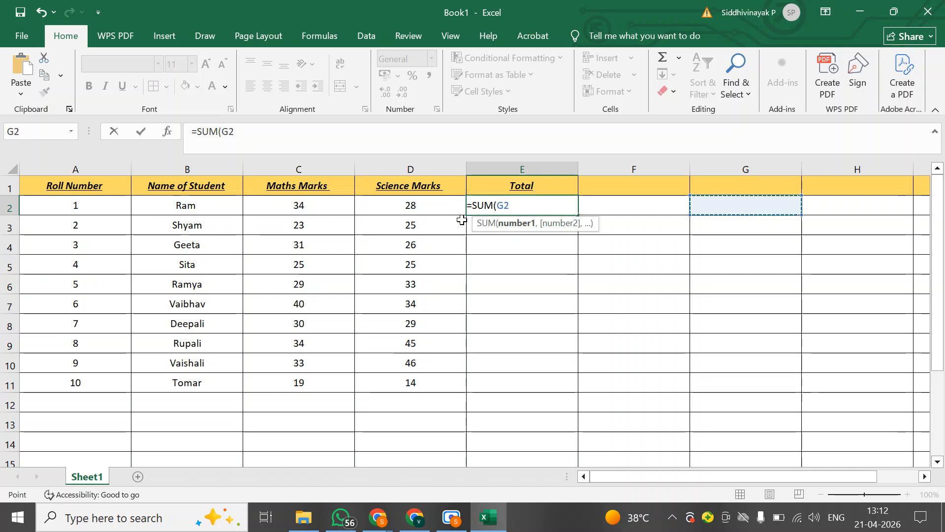
pyautogui.press('Left')
pyautogui.press('Left')
pyautogui.press('Left')
pyautogui.press('Left')
pyautogui.press('Left')
pyautogui.press('Left')
pyautogui.press('Right')
pyautogui.press('Right')
pyautogui.press('Right')
pyautogui.press('Right')
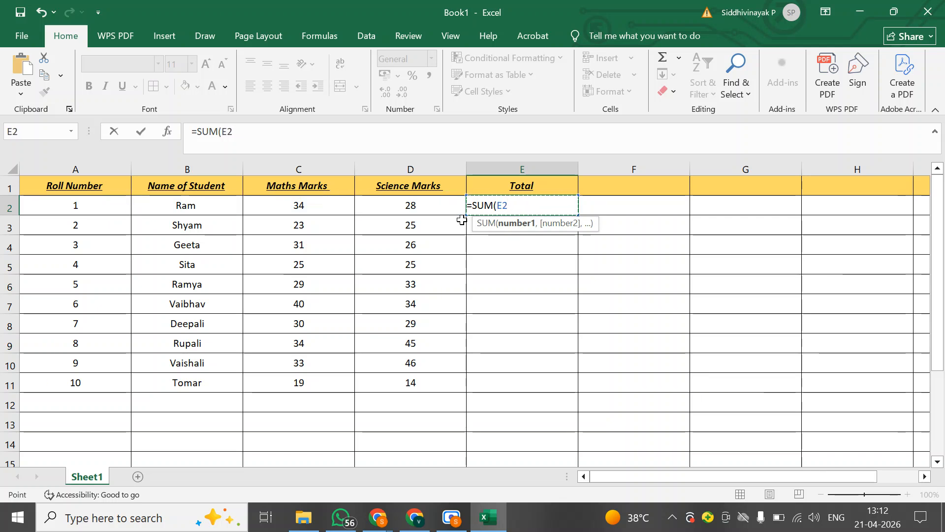
pyautogui.press('Left')
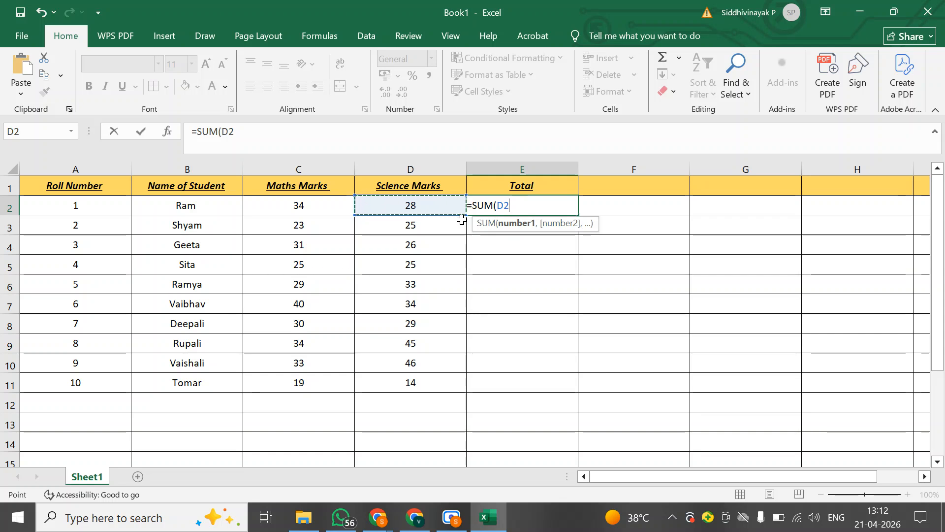
pyautogui.hotkey('shift', 'Left')
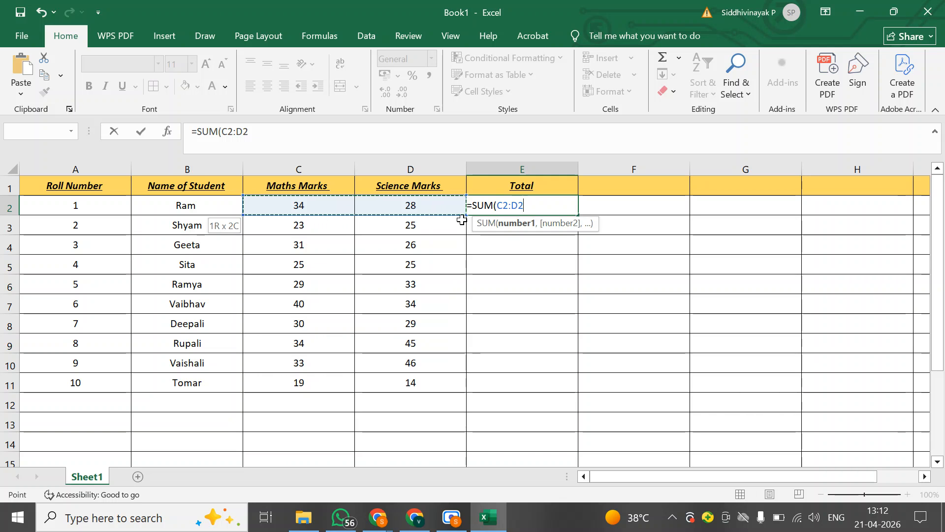
pyautogui.click(396, 203)
pyautogui.moveTo(518, 206); pyautogui.dragTo(433, 208)
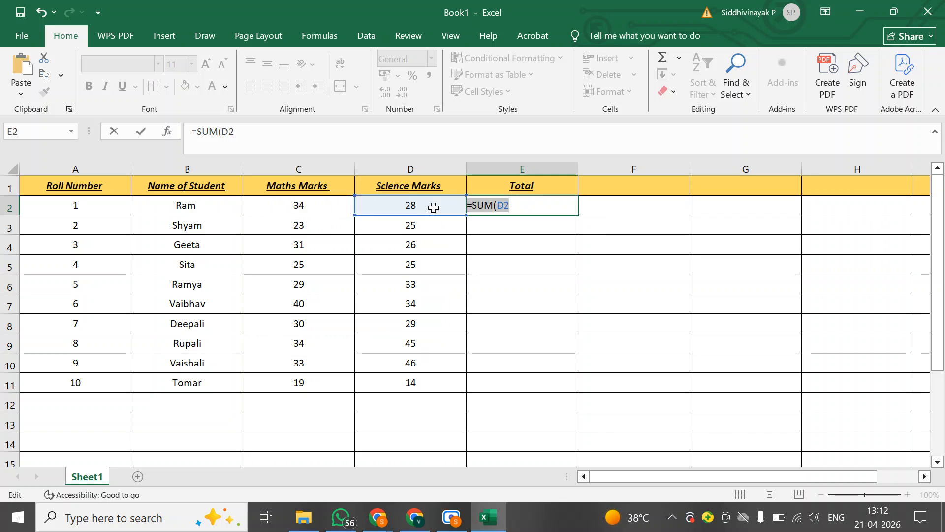
pyautogui.press('Escape')
# Total the first student's maths and science marks in cell E2 with the SUM function over C2:D2
pyautogui.write('=-')
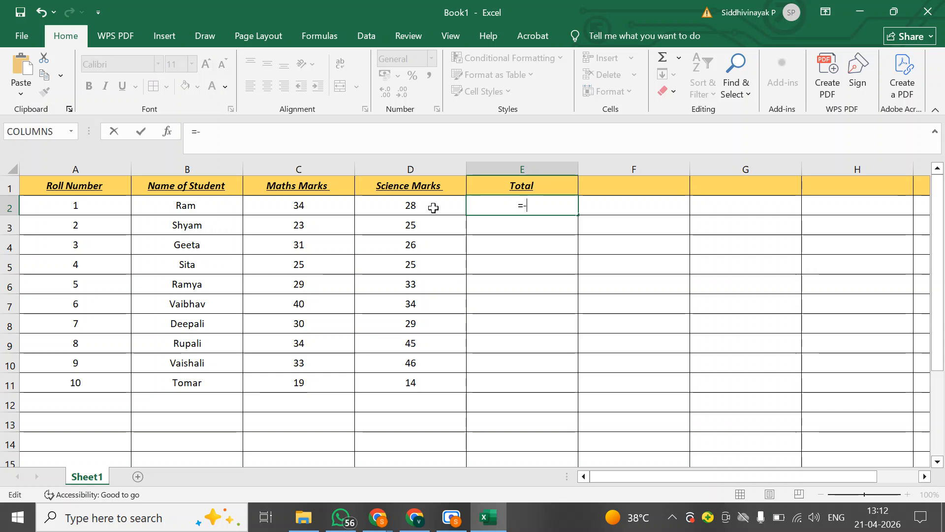
pyautogui.press('BackSpace')
pyautogui.write('sum')
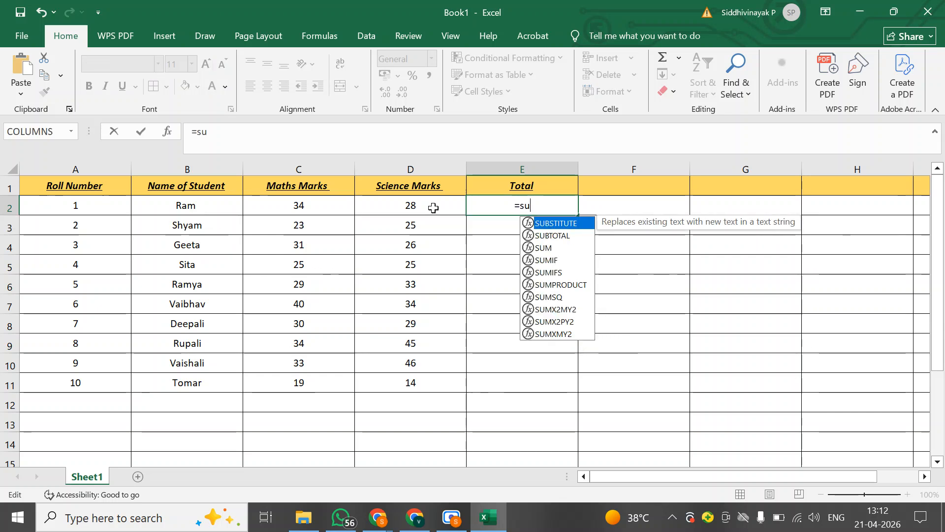
pyautogui.press('Down')
pyautogui.press('Down')
pyautogui.press('Down')
pyautogui.press('Down')
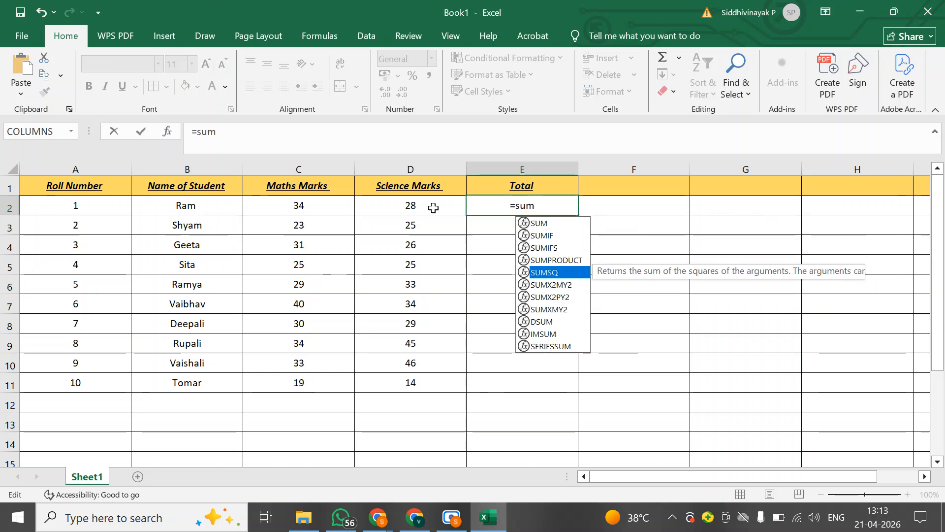
pyautogui.press('Up')
pyautogui.press('Up')
pyautogui.press('Up')
pyautogui.press('Up')
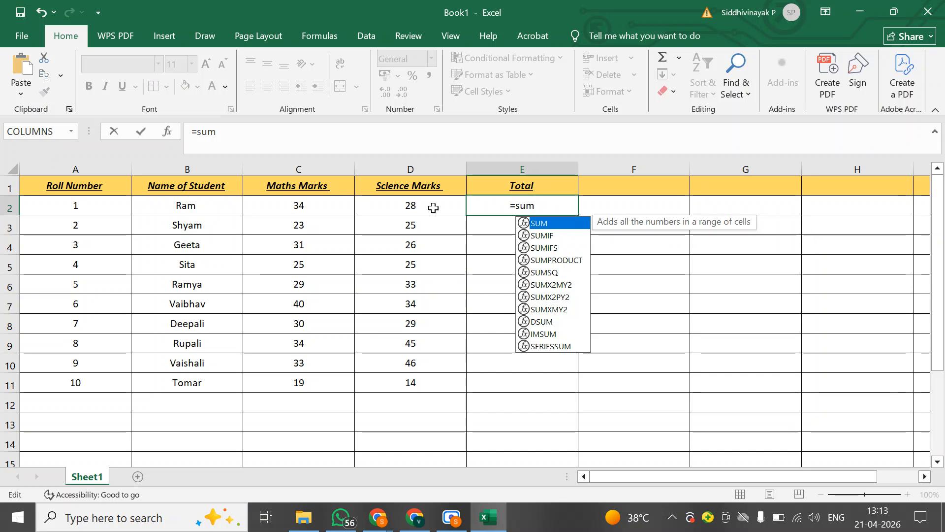
pyautogui.press('Tab')
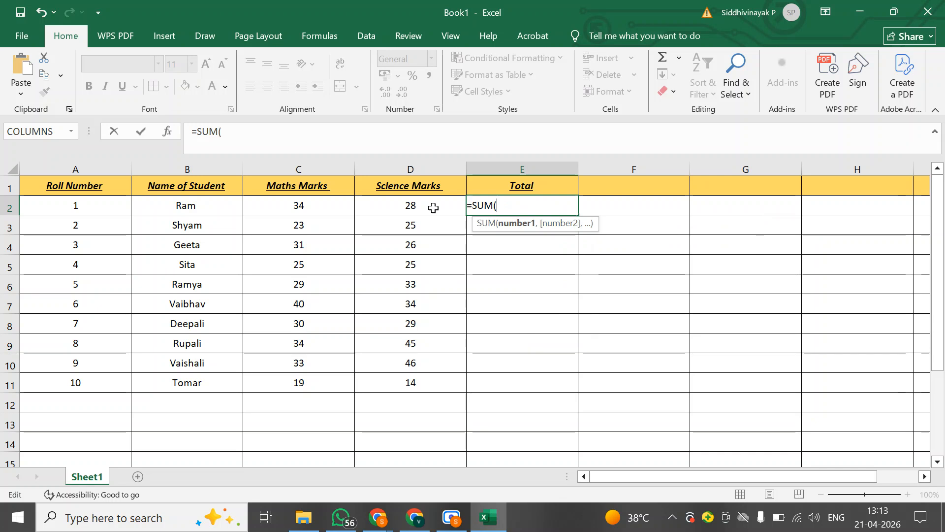
pyautogui.press('Left')
pyautogui.click(414, 202)
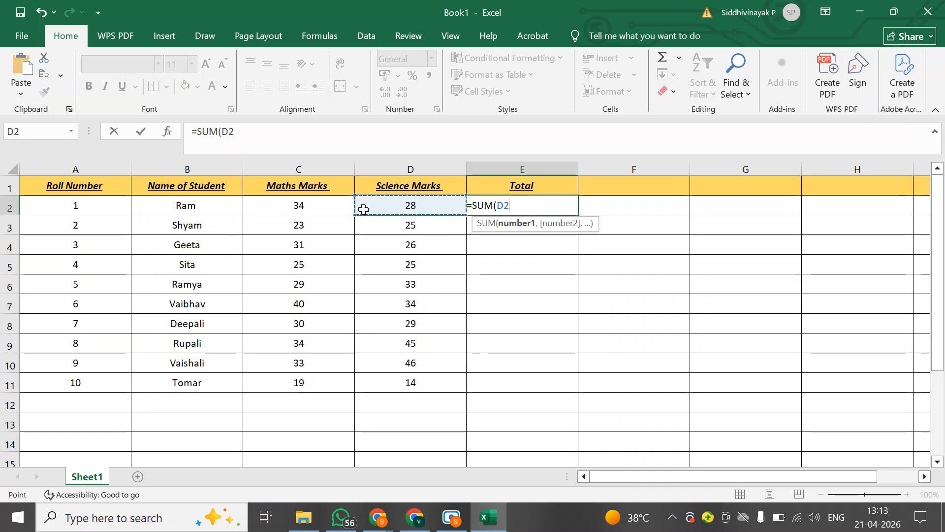
pyautogui.keyDown('shift'); pyautogui.click(308, 208); pyautogui.keyUp('shift')
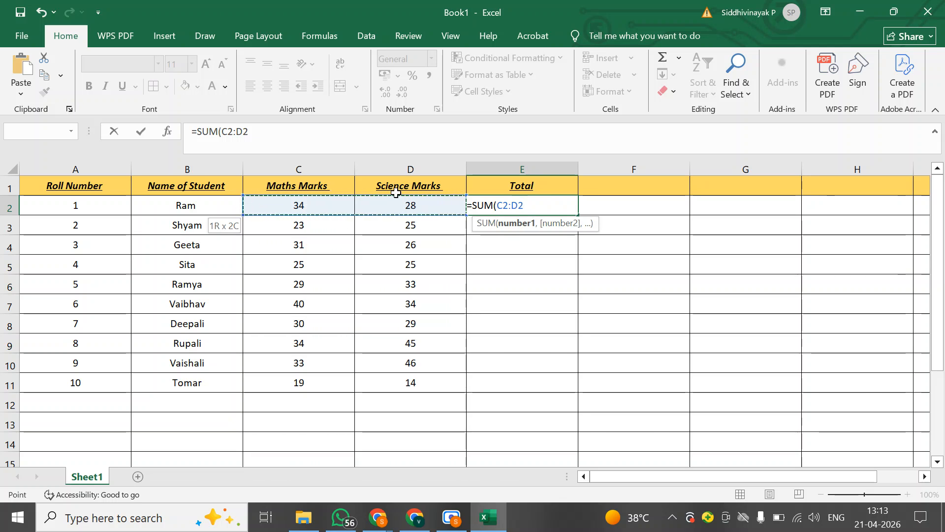
pyautogui.press('Return')
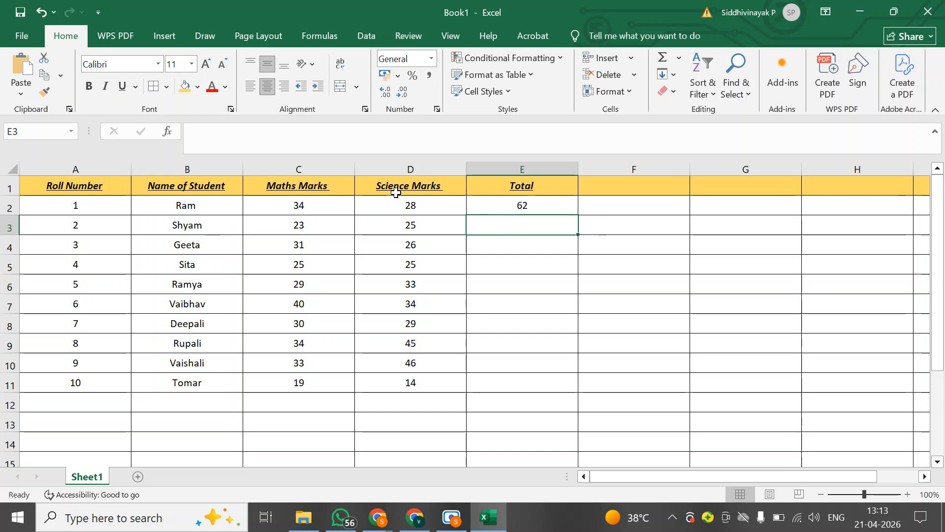
# Total the second student's marks in cell E3 with the SUM function over C3:D3
pyautogui.click(522, 204)
pyautogui.click(526, 225)
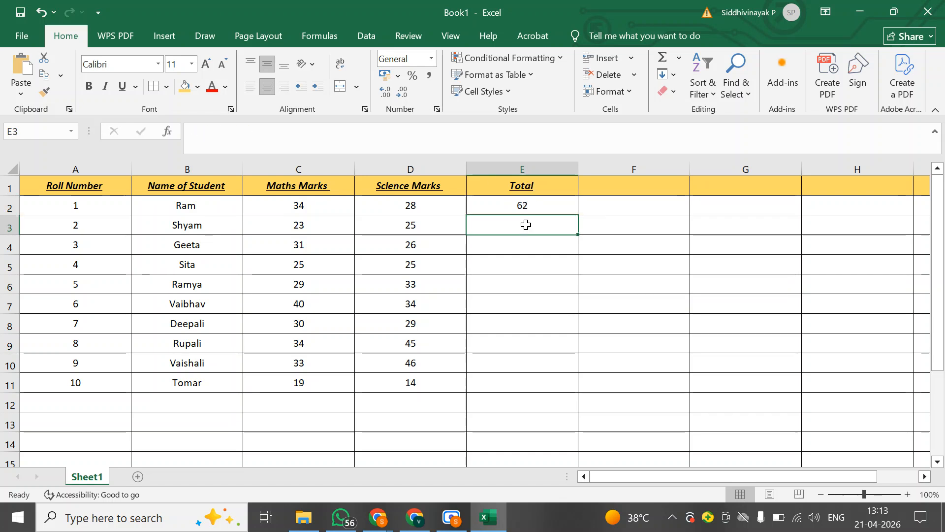
pyautogui.write('=sum')
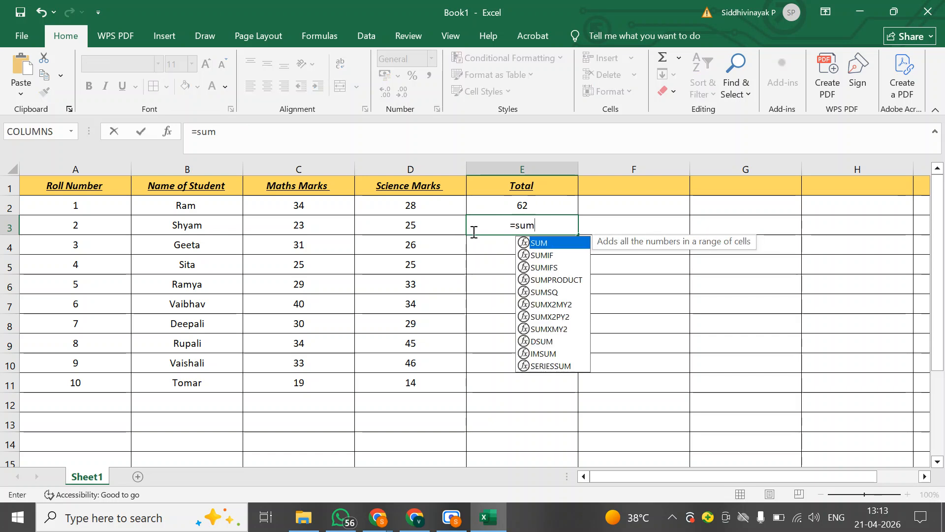
pyautogui.press('Down')
pyautogui.press('Down')
pyautogui.press('Down')
pyautogui.press('Down')
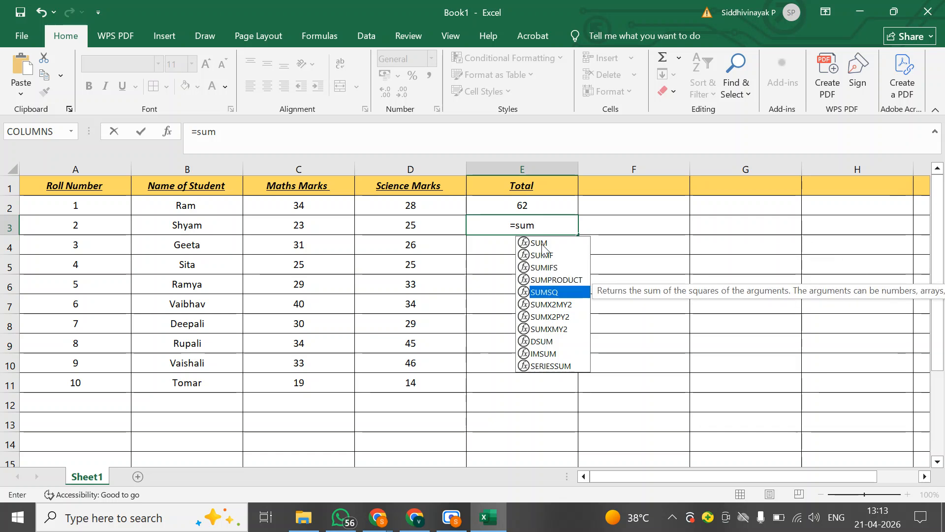
pyautogui.press('Up')
pyautogui.press('Up')
pyautogui.press('Up')
pyautogui.press('Up')
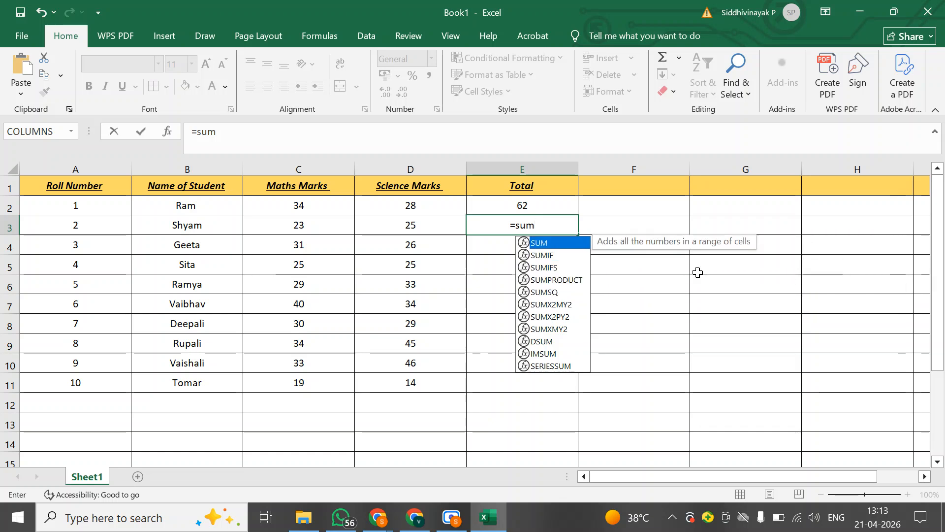
pyautogui.press('Tab')
pyautogui.press('Left')
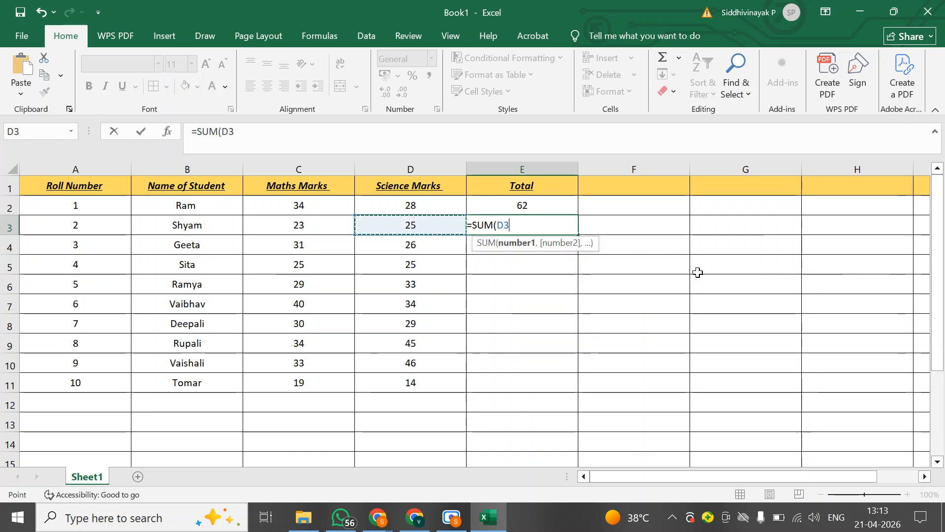
pyautogui.hotkey('shift', 'Left')
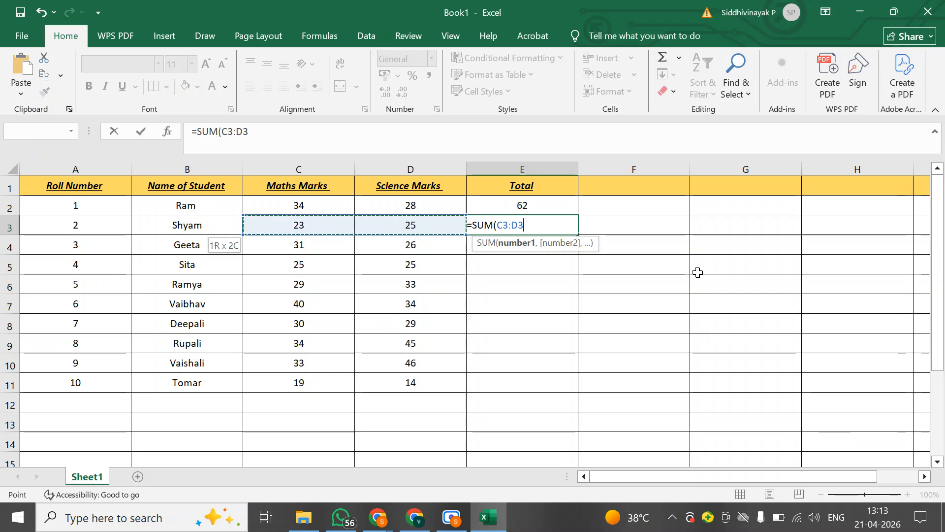
pyautogui.press('Return')
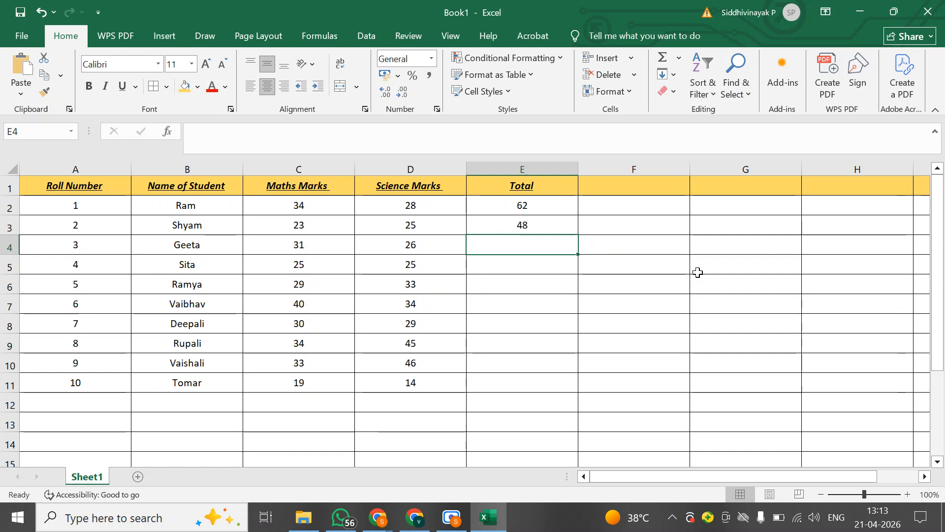
pyautogui.press('Up')
pyautogui.press('Down')
pyautogui.press('Down')
pyautogui.press('Down')
pyautogui.press('Down')
pyautogui.press('Down')
pyautogui.press('Down')
pyautogui.press('Down')
pyautogui.press('Down')
pyautogui.press('Down')
pyautogui.press('Down')
pyautogui.press('Down')
pyautogui.press('Up')
pyautogui.press('Up')
pyautogui.press('Up')
pyautogui.press('Up')
pyautogui.press('Up')
pyautogui.press('Up')
pyautogui.press('Up')
pyautogui.press('Up')
pyautogui.press('Up')
pyautogui.press('Up')
pyautogui.press('Up')
pyautogui.press('Up')
pyautogui.press('Up')
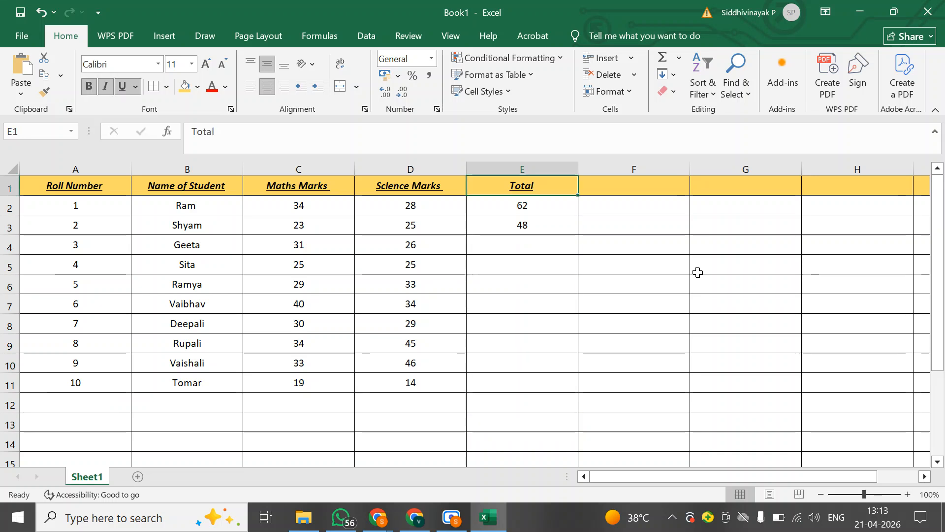
# Examine the SUM formula behind the second student's total in E3 and the plain numbers in the marks cells
pyautogui.press('Down')
pyautogui.press('Down')
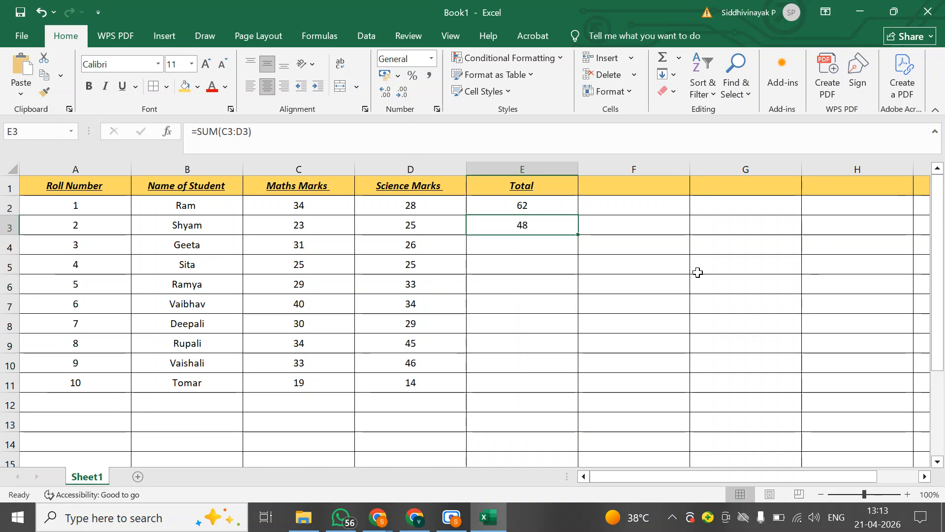
pyautogui.hotkey('shift', 'Down')
pyautogui.hotkey('shift', 'Down')
pyautogui.hotkey('shift', 'Down')
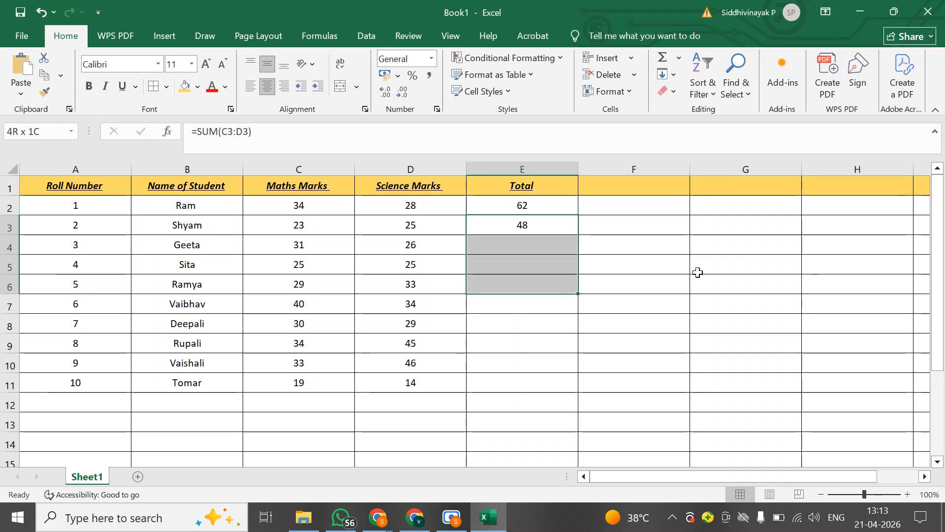
pyautogui.press('Down')
pyautogui.press('Down')
pyautogui.press('Up')
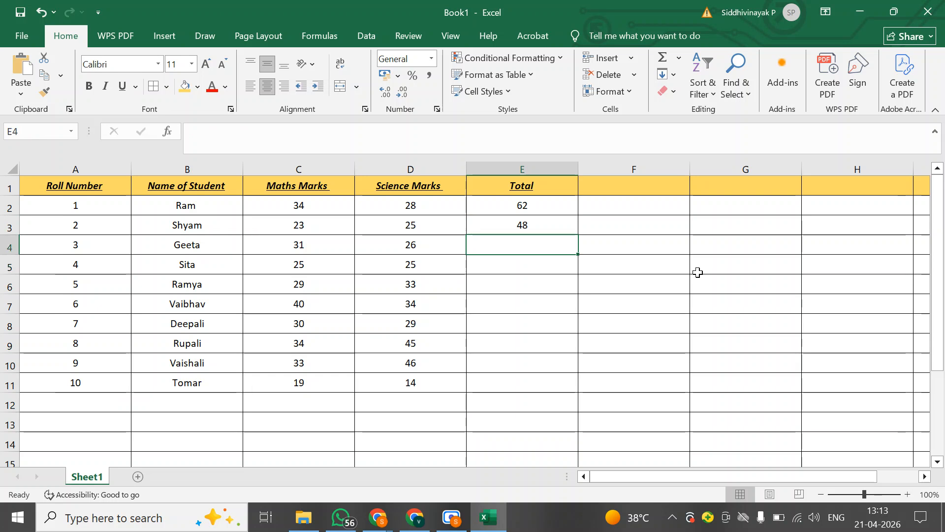
pyautogui.press('Up')
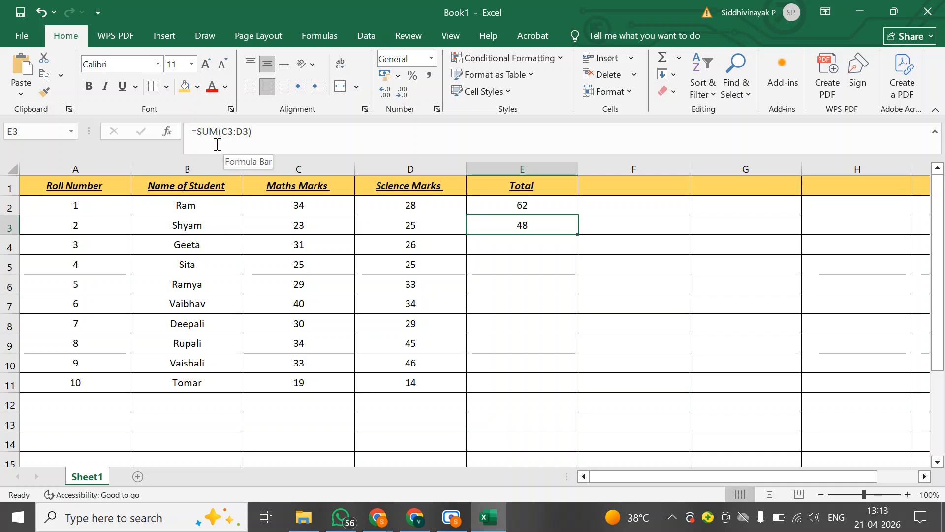
pyautogui.click(409, 228)
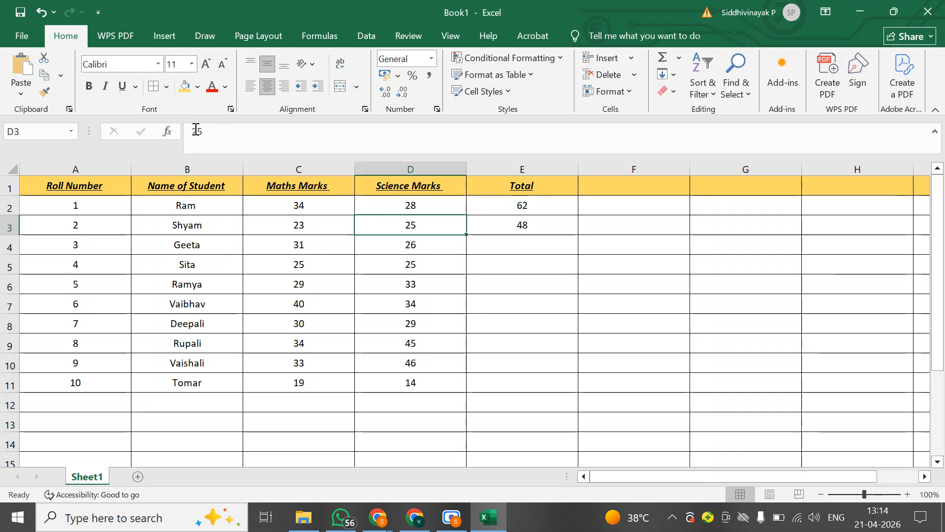
pyautogui.click(300, 244)
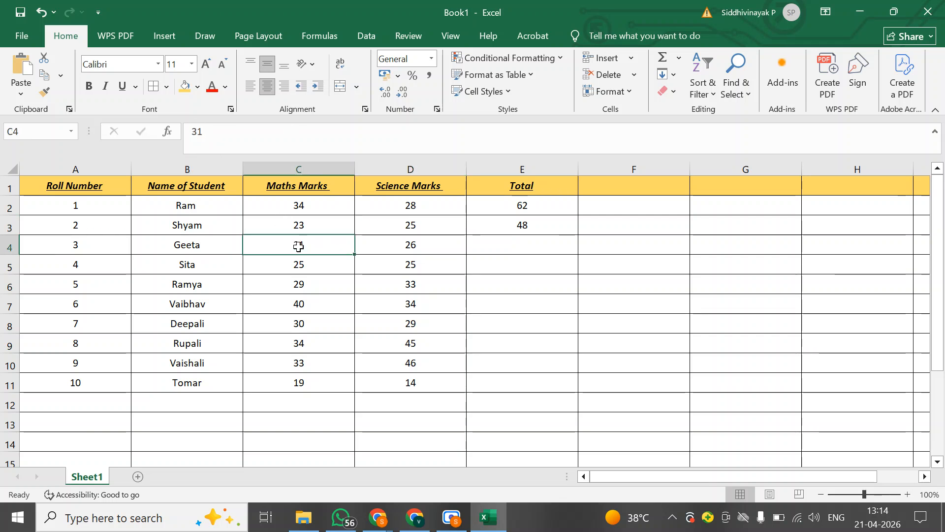
pyautogui.click(293, 342)
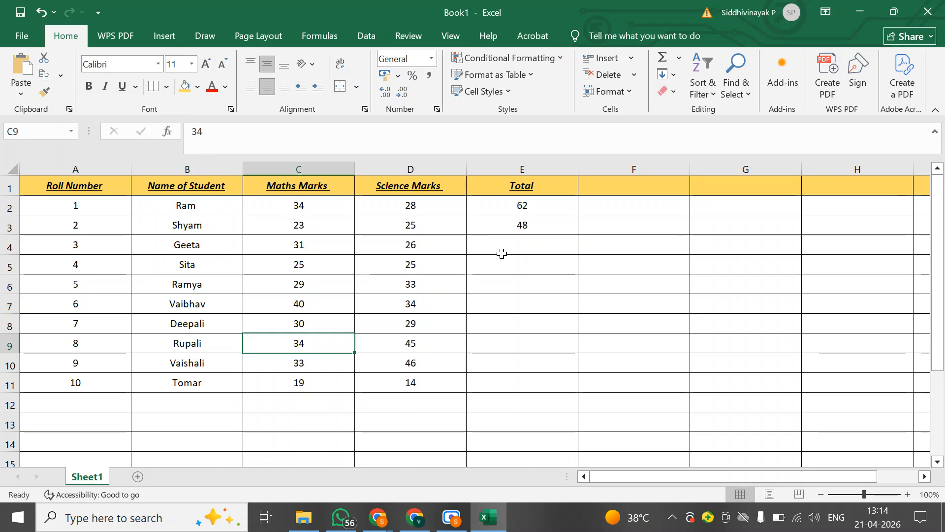
# Set the first student's science marks in cell D2 to 44 and check the total in E2
pyautogui.click(497, 214)
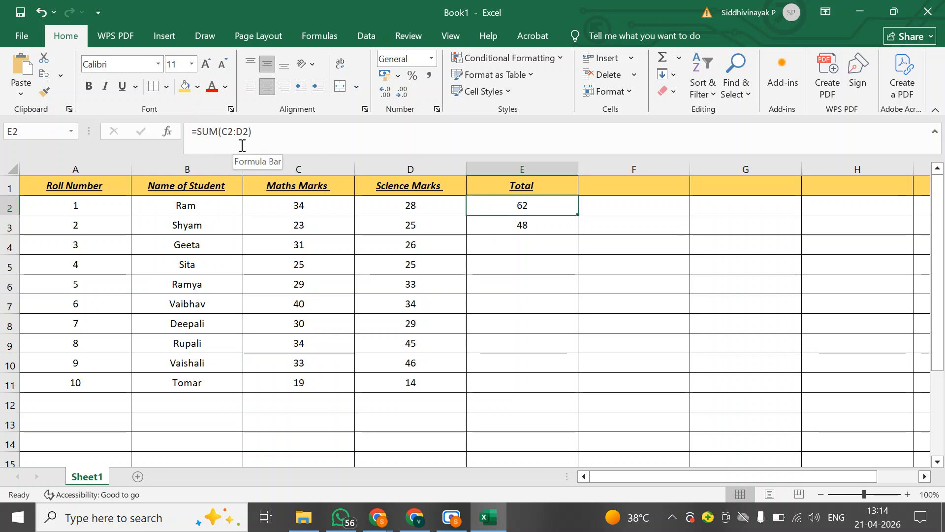
pyautogui.click(396, 208)
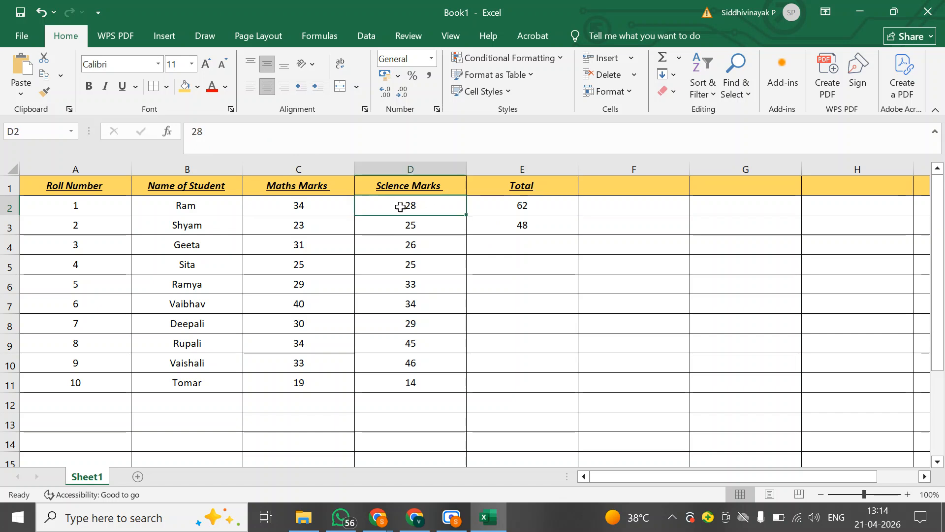
pyautogui.write('44')
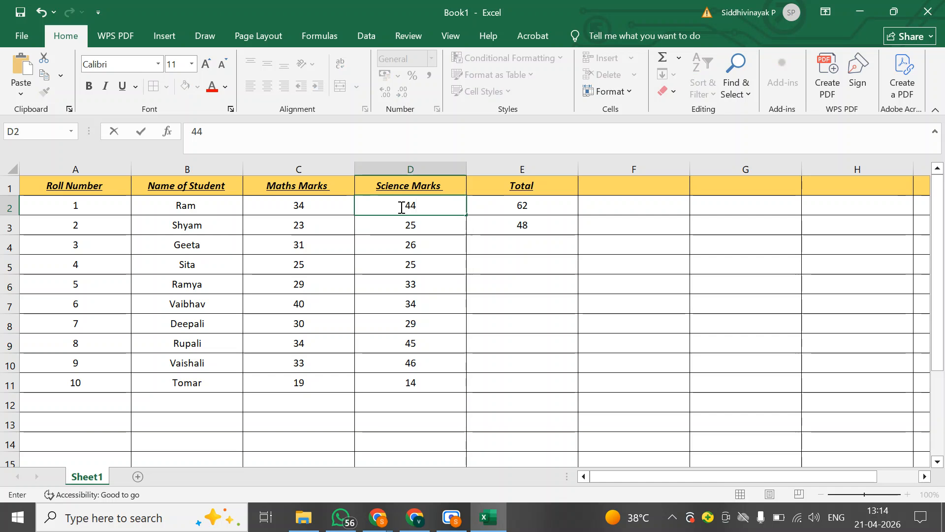
pyautogui.press('Return')
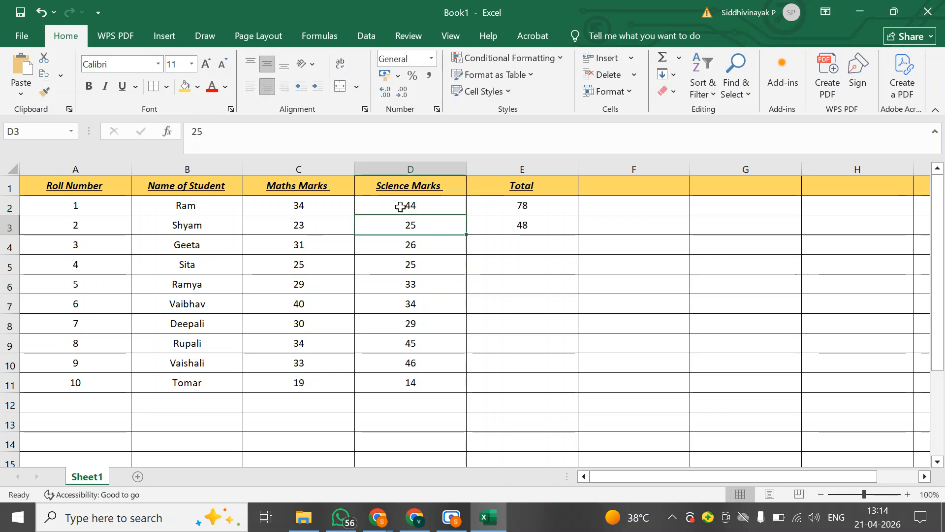
pyautogui.click(506, 209)
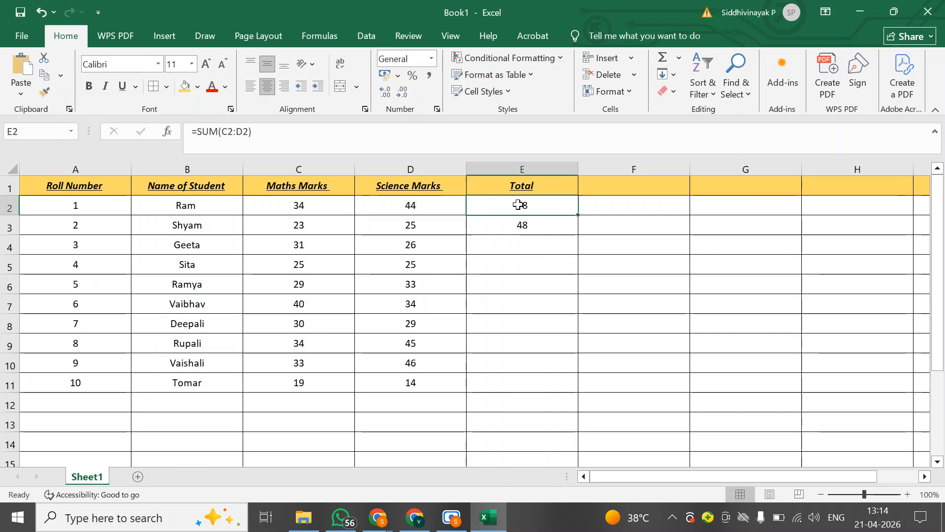
# Set the first student's science marks in cell D2 to 23
pyautogui.click(444, 206)
pyautogui.write('23')
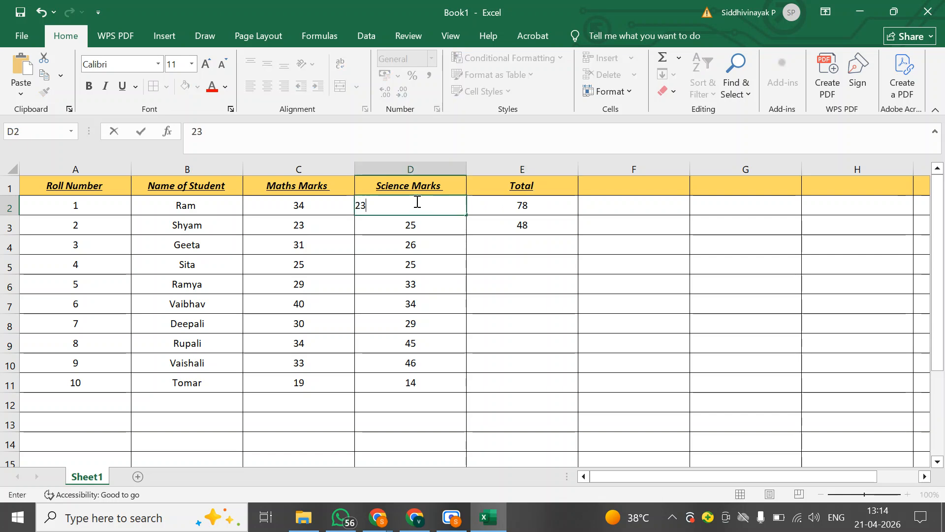
pyautogui.press('Return')
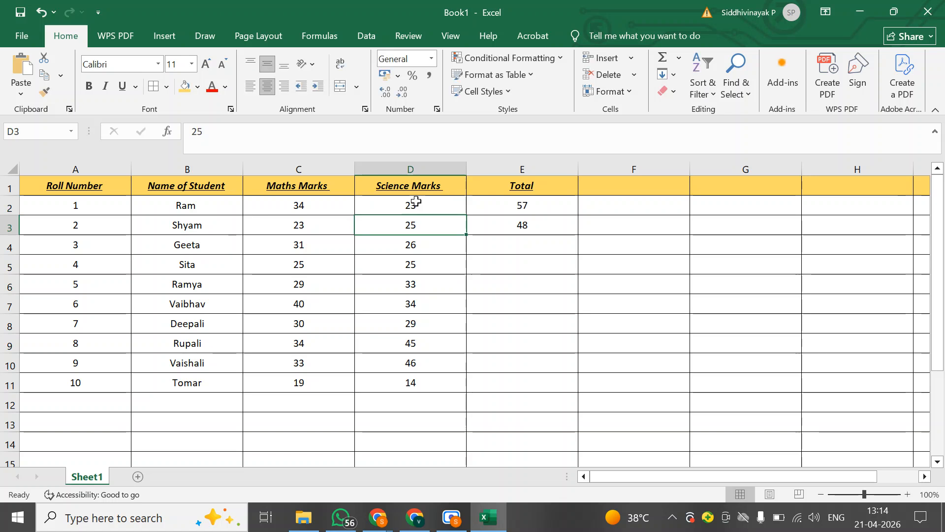
# Set the first student's science marks in cell D2 to 28 and check the total in E2
pyautogui.click(436, 203)
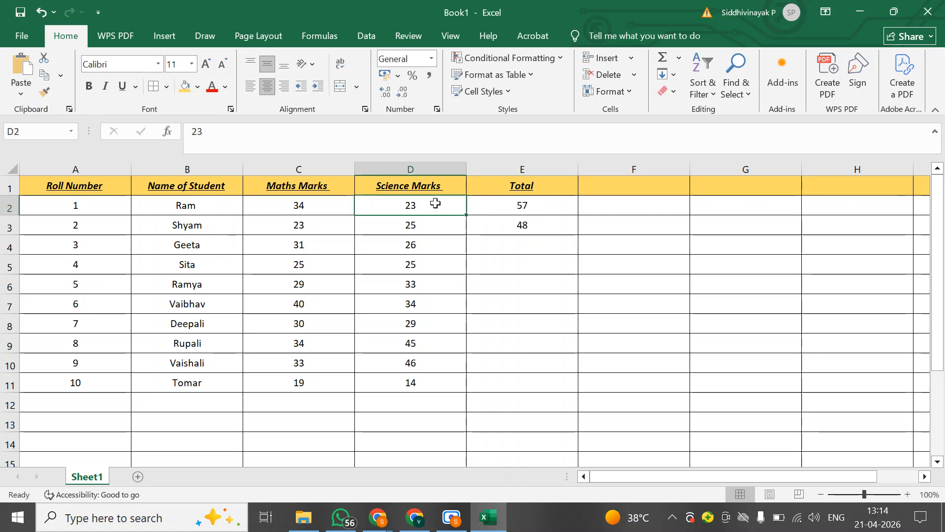
pyautogui.write('2')
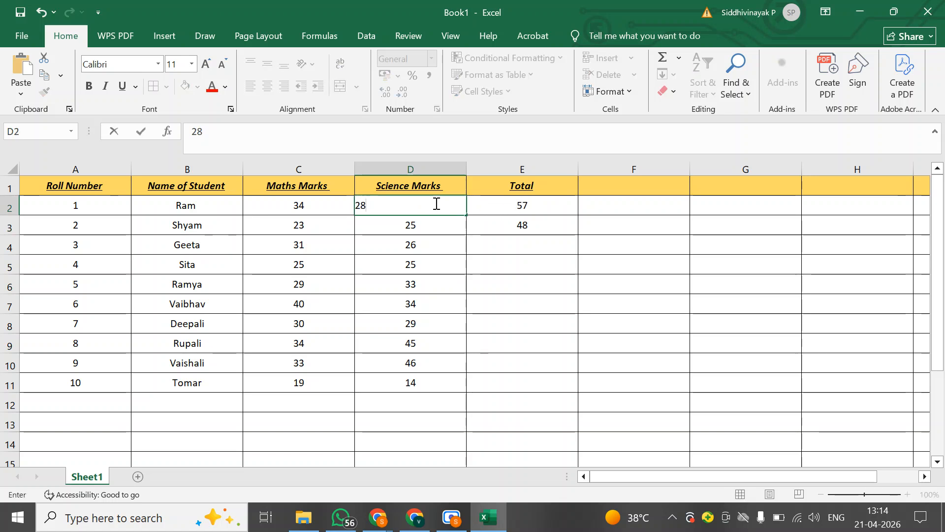
pyautogui.write('8')
pyautogui.press('Return')
pyautogui.click(520, 204)
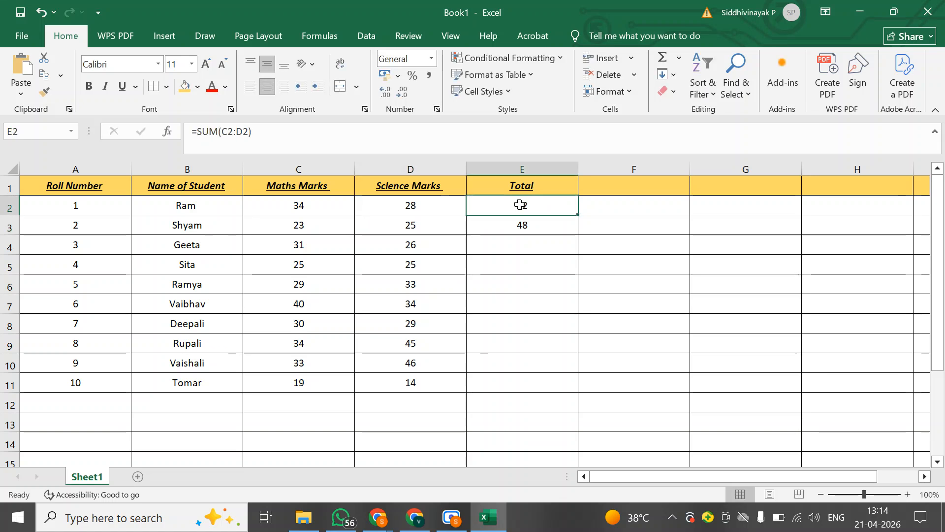
# Set the second student's science marks in cell D3 to 21 and check the total in E3
pyautogui.click(504, 229)
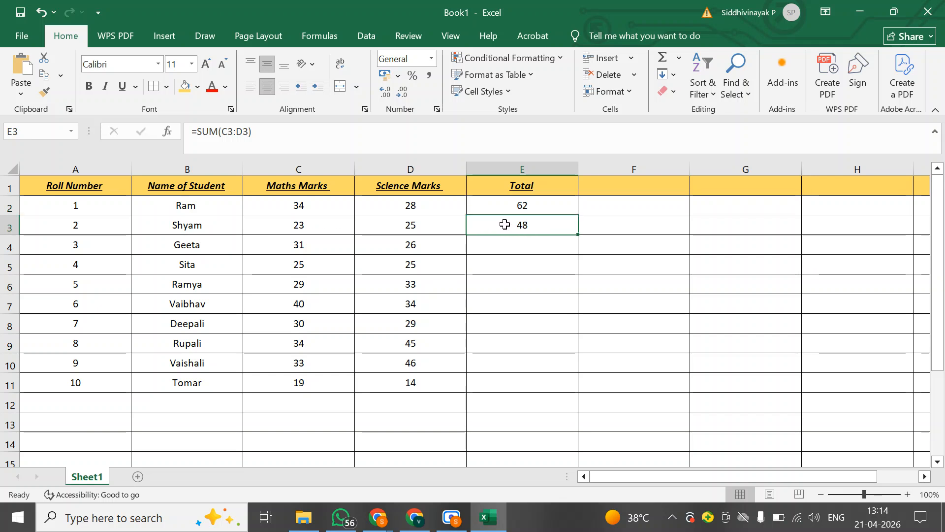
pyautogui.click(430, 221)
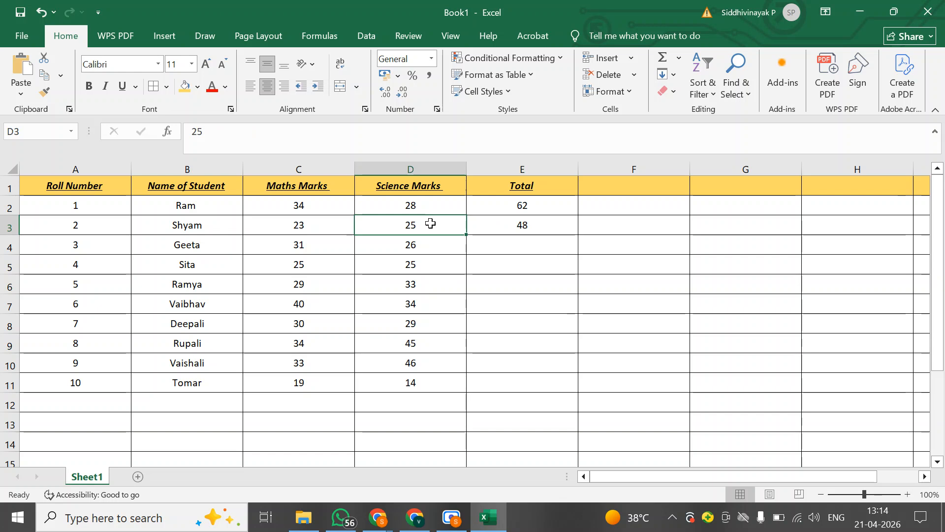
pyautogui.click(321, 220)
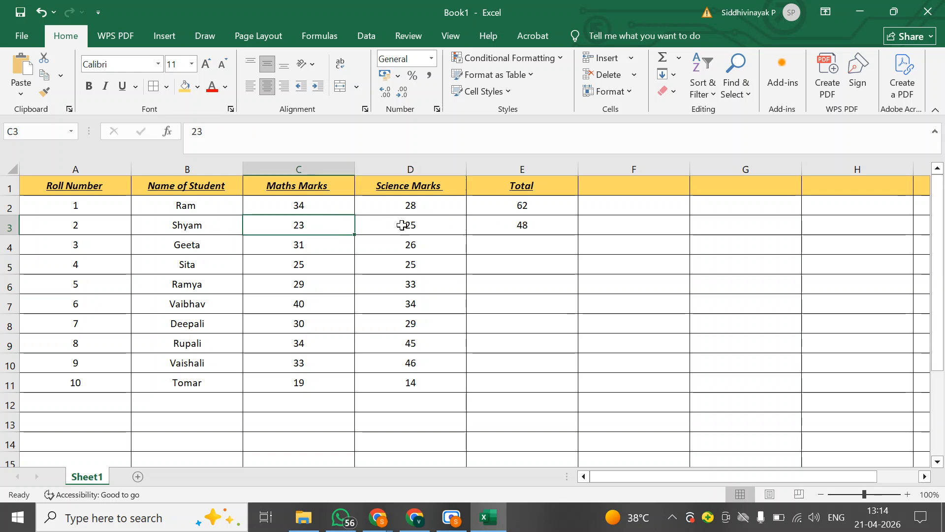
pyautogui.click(404, 226)
pyautogui.click(338, 229)
pyautogui.click(404, 221)
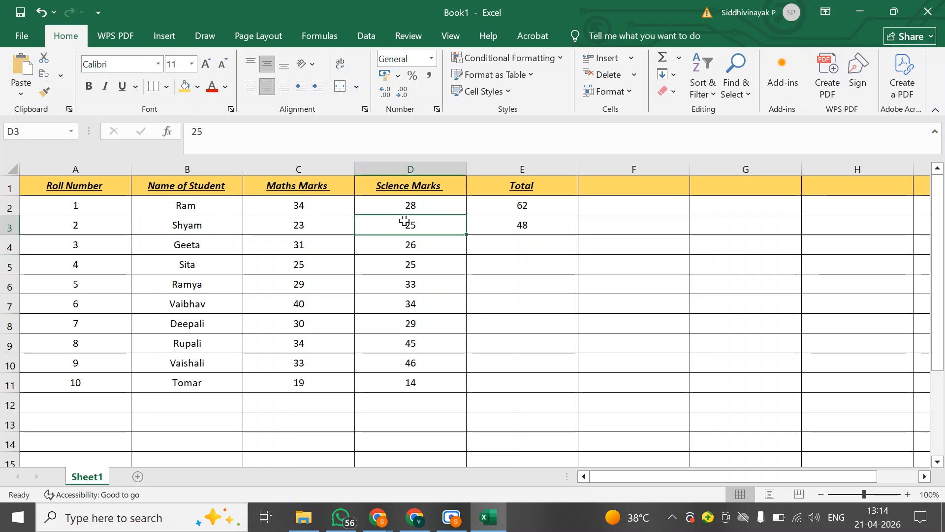
pyautogui.write('1')
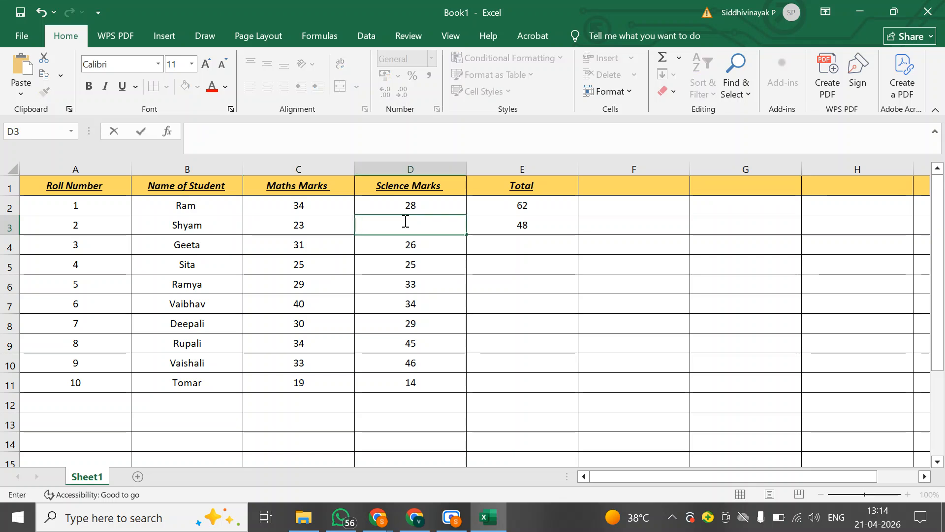
pyautogui.write('1')
pyautogui.press('Return')
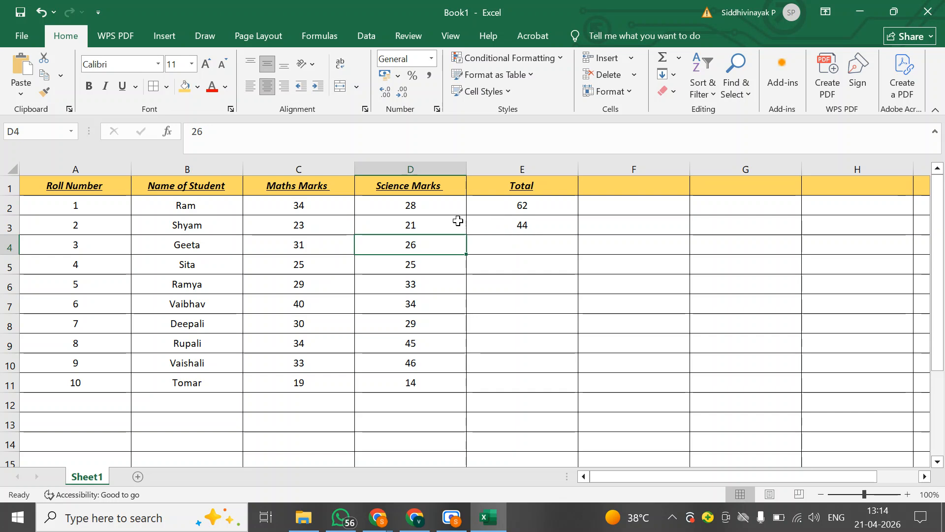
pyautogui.click(503, 221)
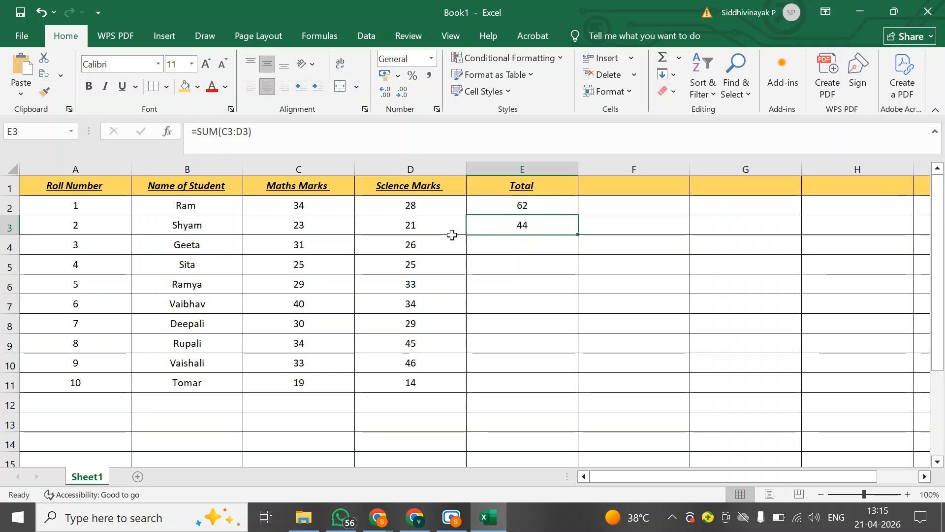
pyautogui.moveTo(424, 231); pyautogui.dragTo(296, 235)
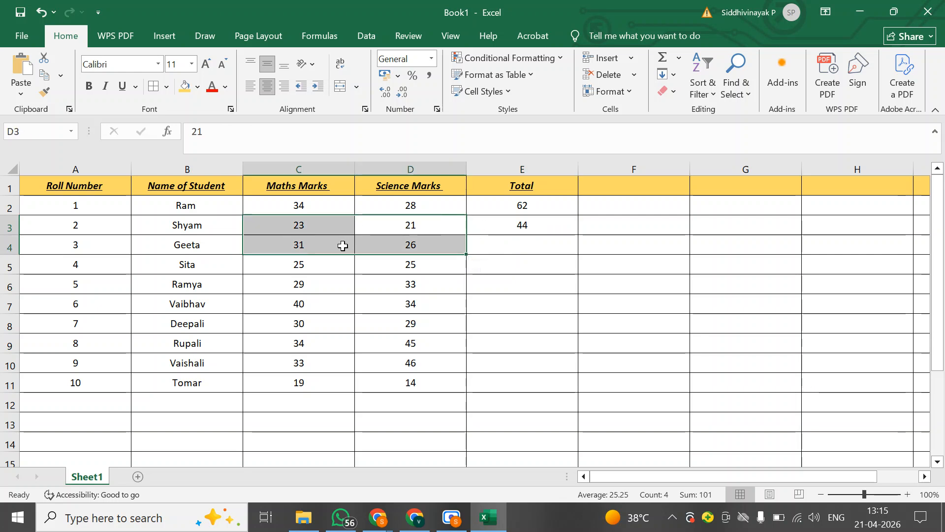
pyautogui.click(518, 246)
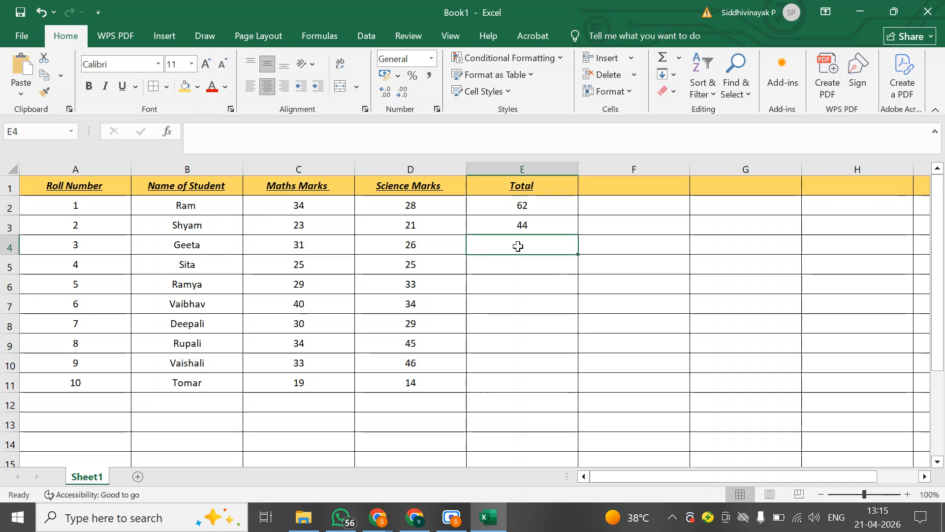
pyautogui.moveTo(507, 224); pyautogui.dragTo(504, 380)
# Total the third student's maths and science marks in cell E4 with the SUM function over C4:D4
pyautogui.click(501, 247)
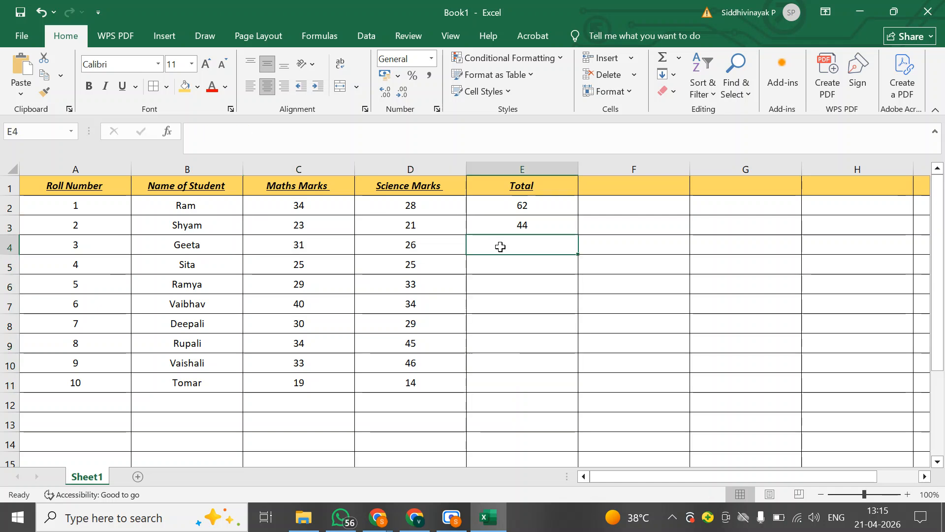
pyautogui.write('=sum')
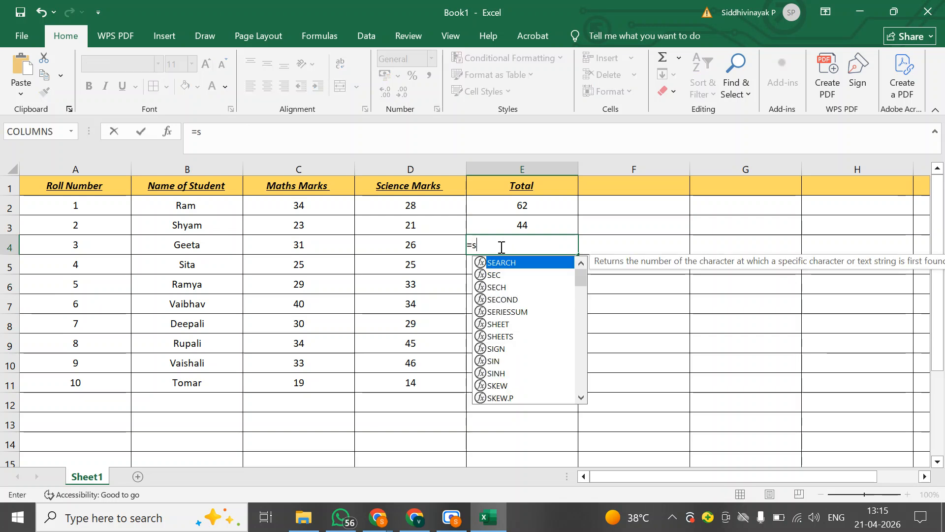
pyautogui.press('Down')
pyautogui.press('Down')
pyautogui.press('Down')
pyautogui.press('Down')
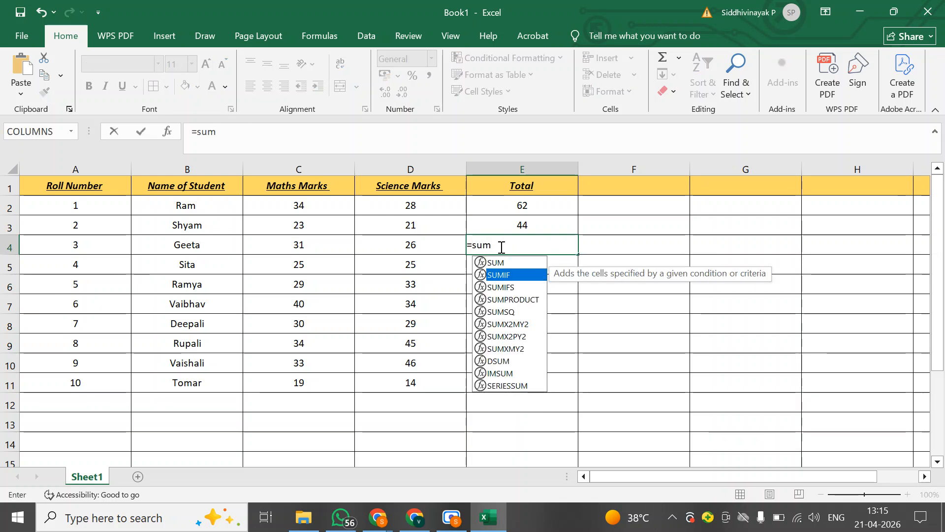
pyautogui.press('Up')
pyautogui.press('Up')
pyautogui.press('Up')
pyautogui.press('Up')
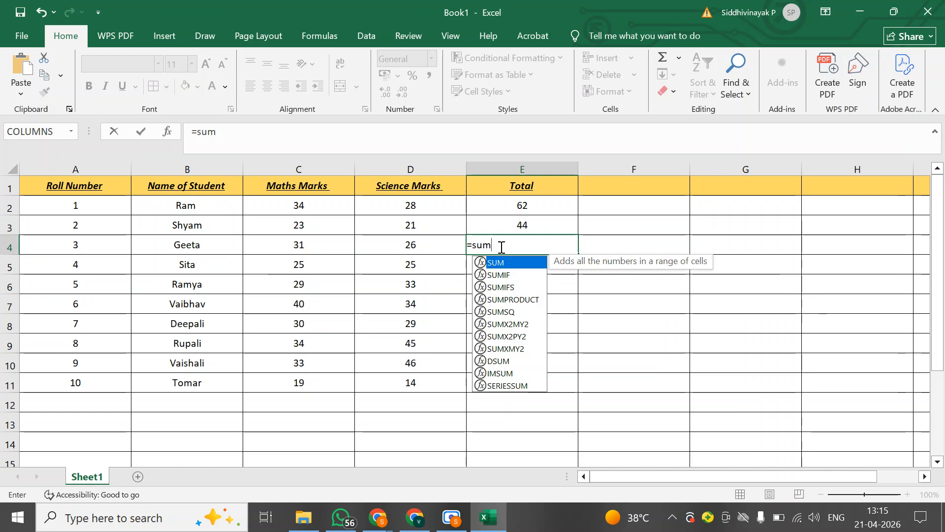
pyautogui.press('Tab')
pyautogui.press('Left')
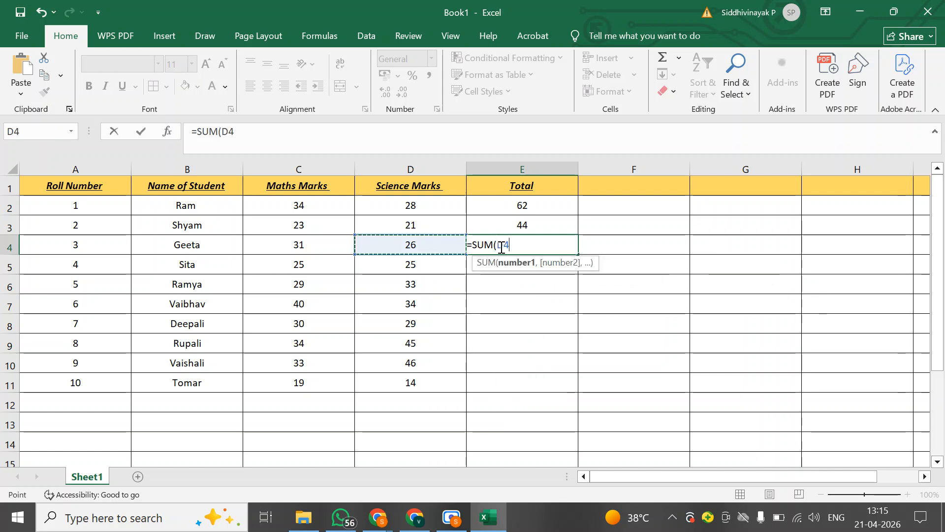
pyautogui.hotkey('shift', 'Left')
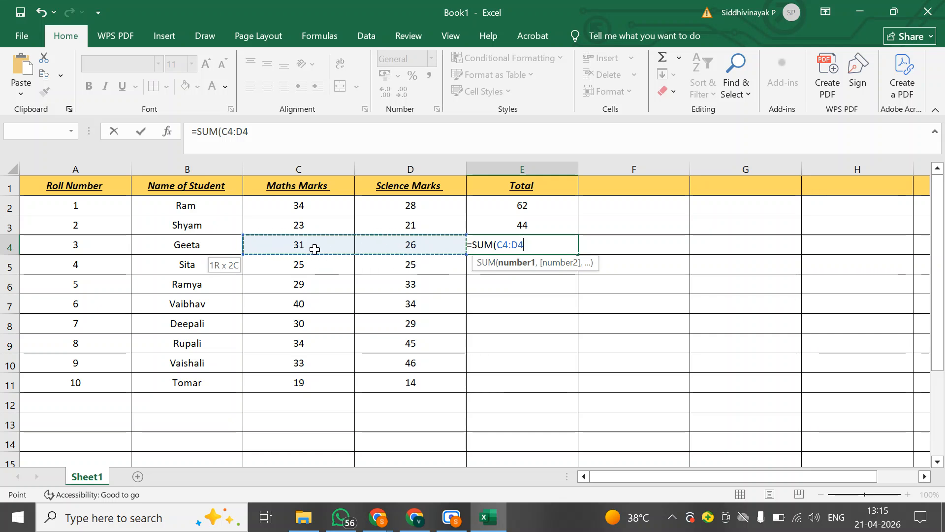
pyautogui.press('Return')
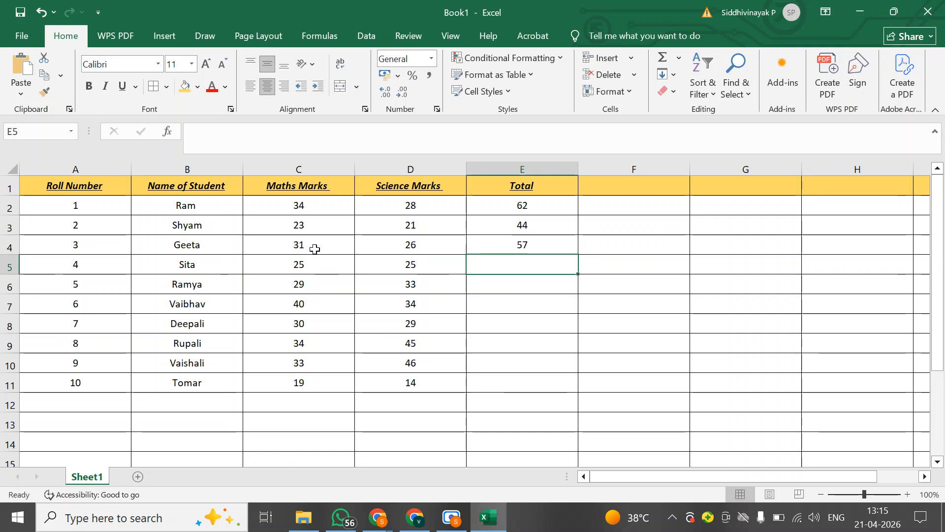
pyautogui.press('Down')
pyautogui.press('Down')
pyautogui.press('Down')
pyautogui.press('Down')
pyautogui.press('Down')
pyautogui.press('Up')
pyautogui.press('Up')
pyautogui.press('Up')
pyautogui.press('Up')
pyautogui.press('Up')
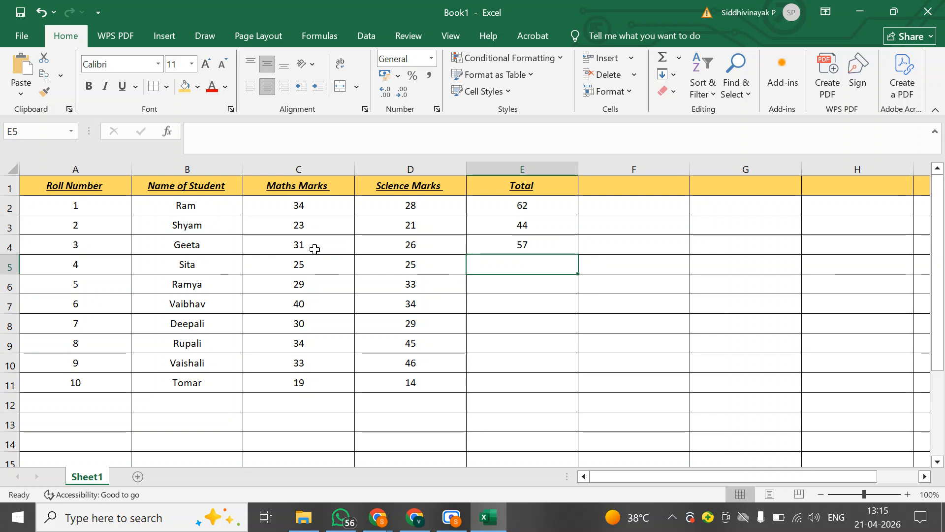
pyautogui.press('Up')
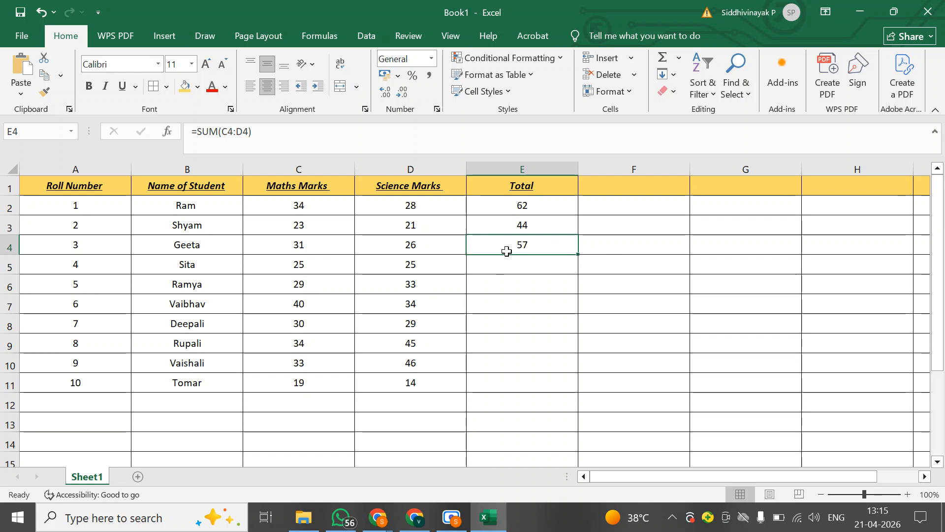
# Fill the SUM formula from cell E4 down through E11 to total the remaining students' marks
pyautogui.hotkey('shift', 'Down')
pyautogui.hotkey('shift', 'Down')
pyautogui.hotkey('shift', 'Down')
pyautogui.hotkey('shift', 'Down')
pyautogui.hotkey('shift', 'Down')
pyautogui.hotkey('shift', 'Down')
pyautogui.hotkey('shift', 'Down')
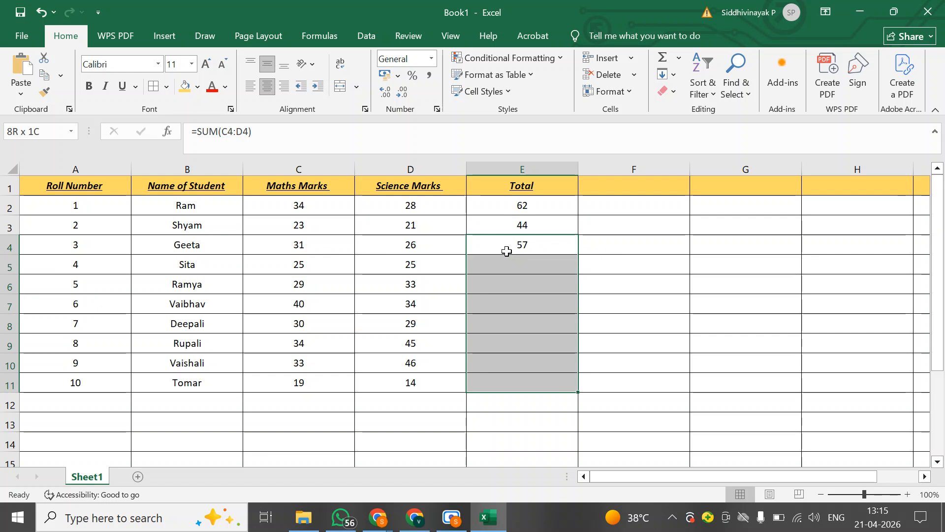
pyautogui.hotkey('ctrl', 'd')
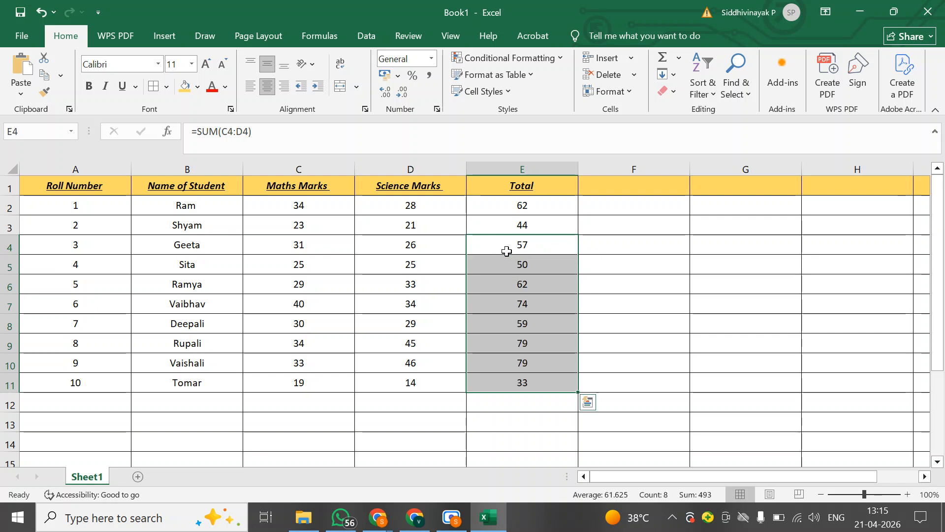
# Examine the filled total formulas in column E down to row 11 to check which marks each one adds
pyautogui.press('Down')
pyautogui.press('Down')
pyautogui.press('Down')
pyautogui.press('Down')
pyautogui.press('Down')
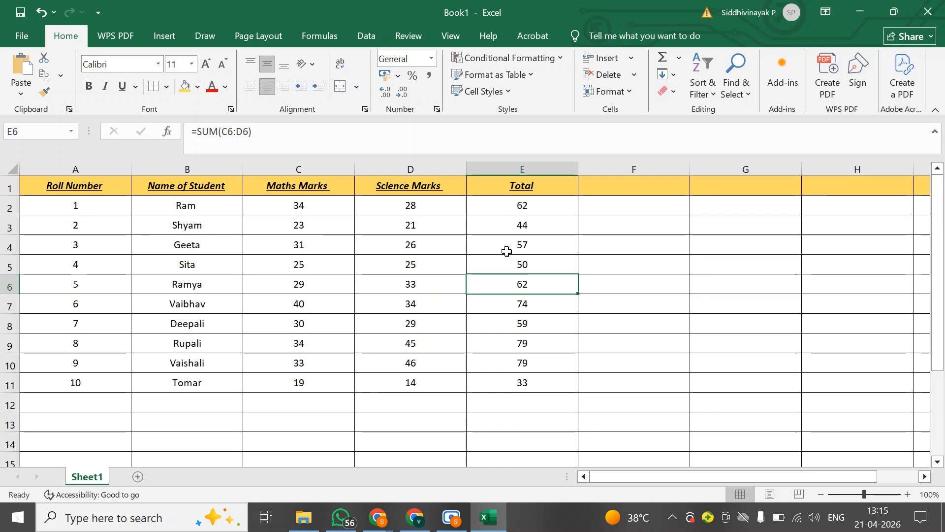
pyautogui.press('Down')
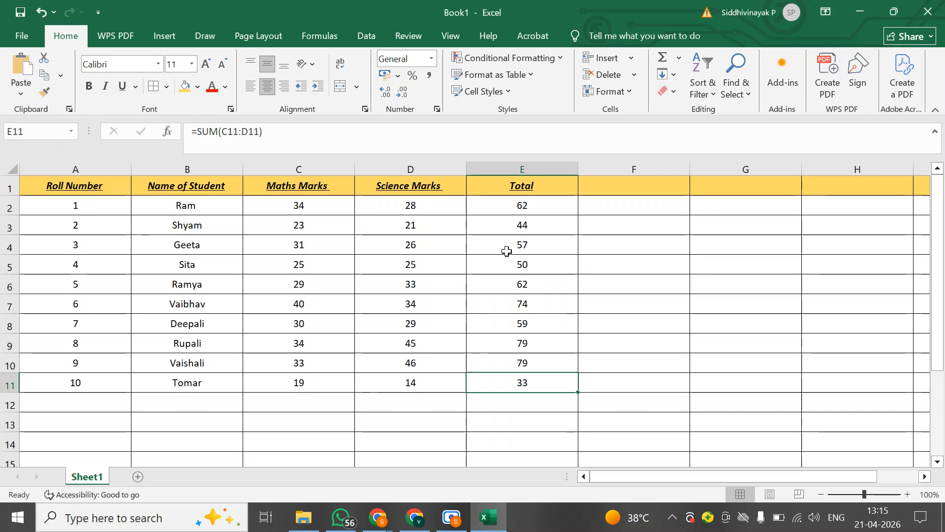
pyautogui.press('Up')
pyautogui.press('Up')
pyautogui.press('Up')
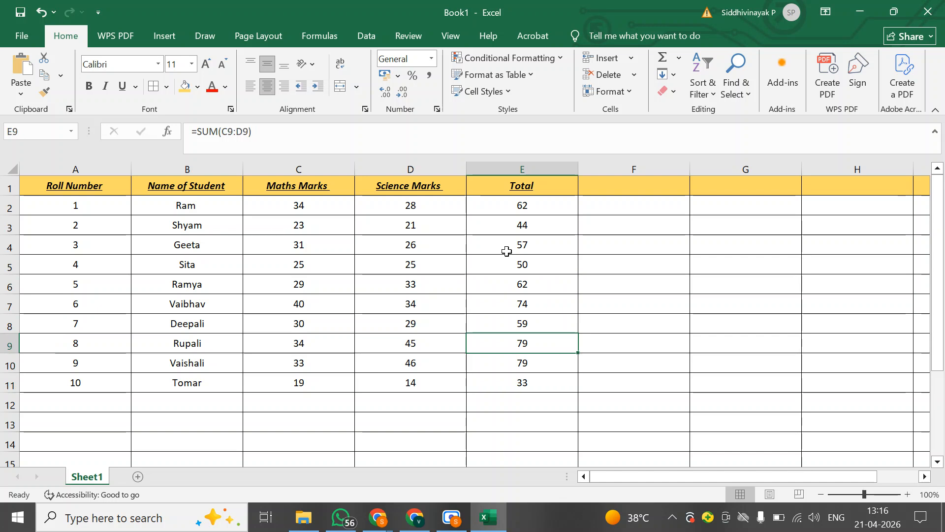
pyautogui.press('Down')
pyautogui.press('Down')
pyautogui.press('Down')
pyautogui.press('Down')
pyautogui.press('Down')
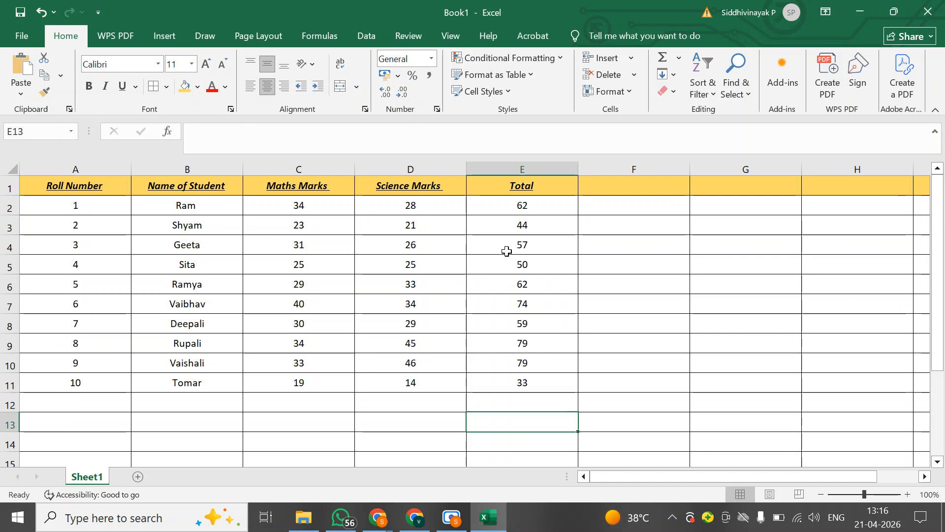
# Review the first student's maths and science marks in C2 and D2, and select the totals in E2:E11
pyautogui.click(298, 208)
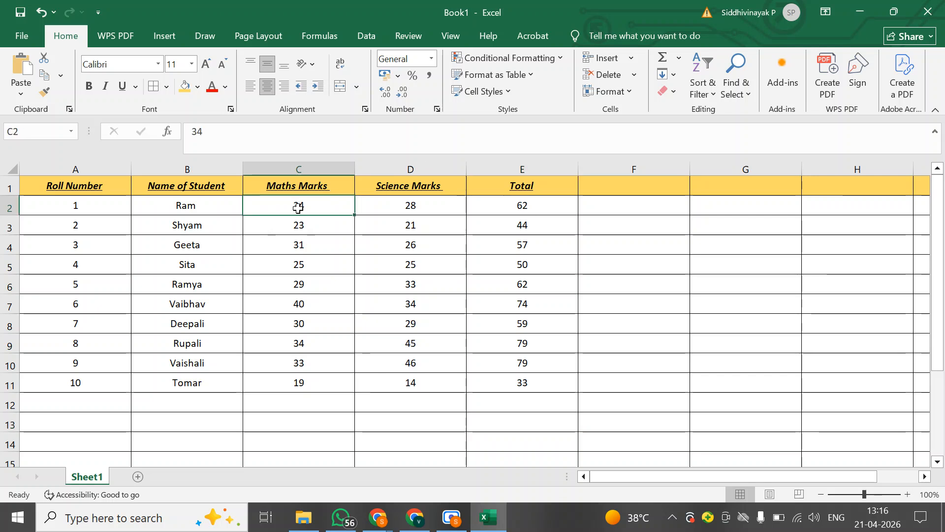
pyautogui.click(380, 212)
pyautogui.moveTo(534, 203); pyautogui.dragTo(531, 376)
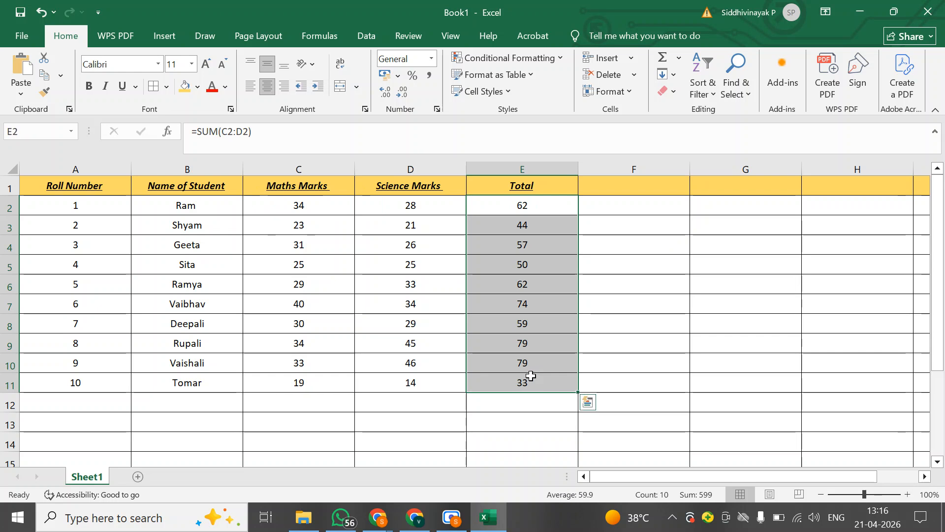